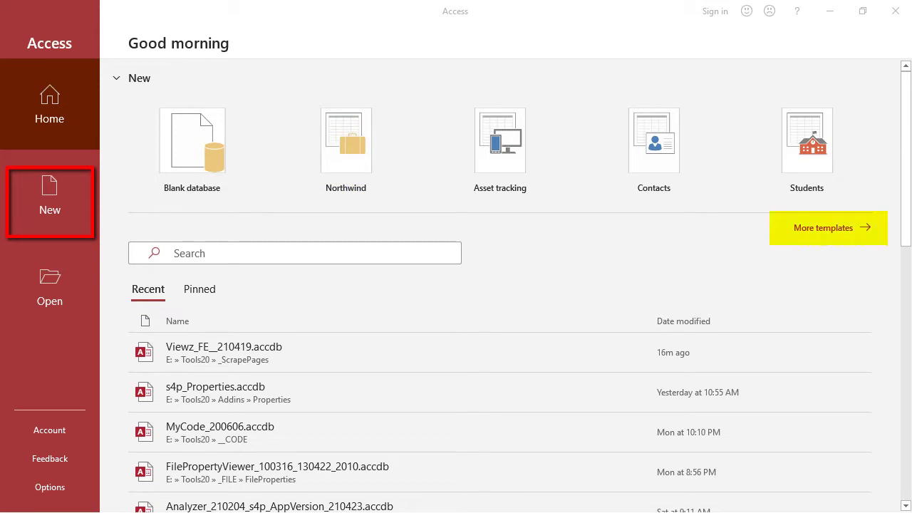
- Pick the Northwind template and name the new file Northwind21 in C:\MyPath\Northwind
{"action": "left_click", "coordinate": [819, 235]}
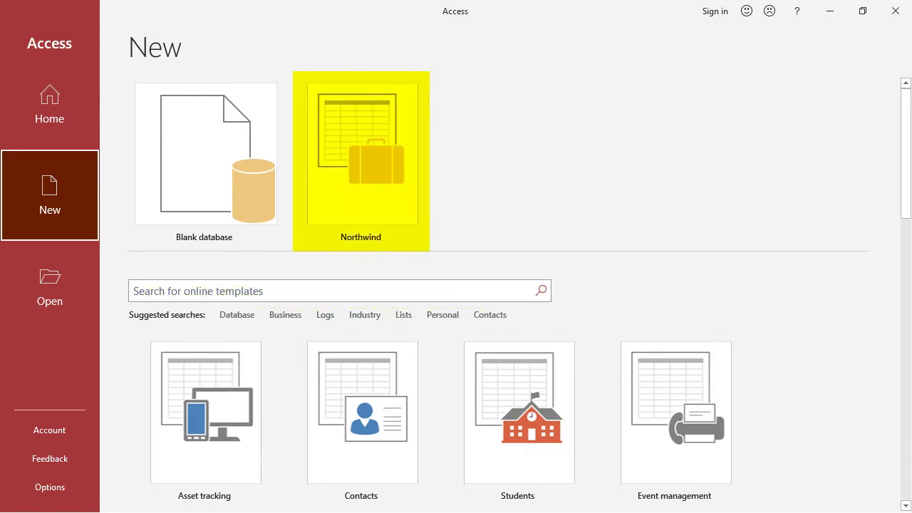
{"action": "left_click", "coordinate": [358, 176]}
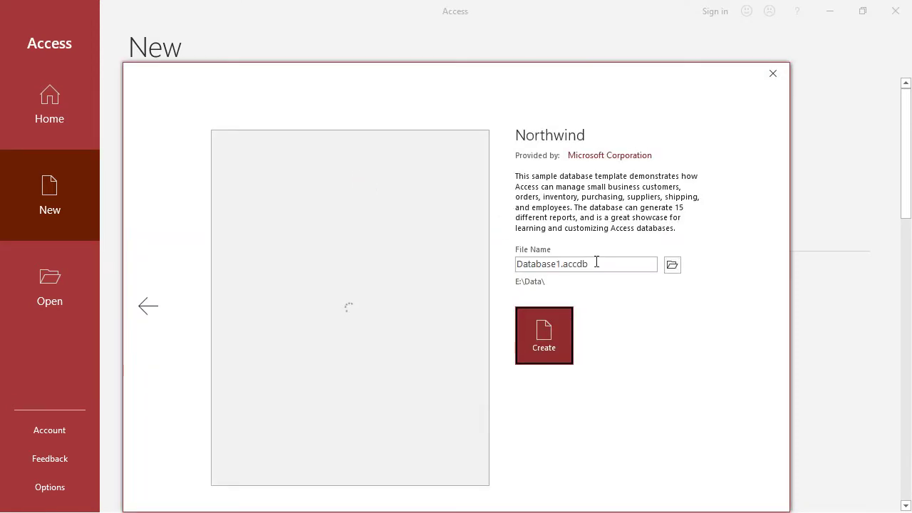
{"action": "left_click", "coordinate": [670, 265]}
{"action": "type", "text": "No"}
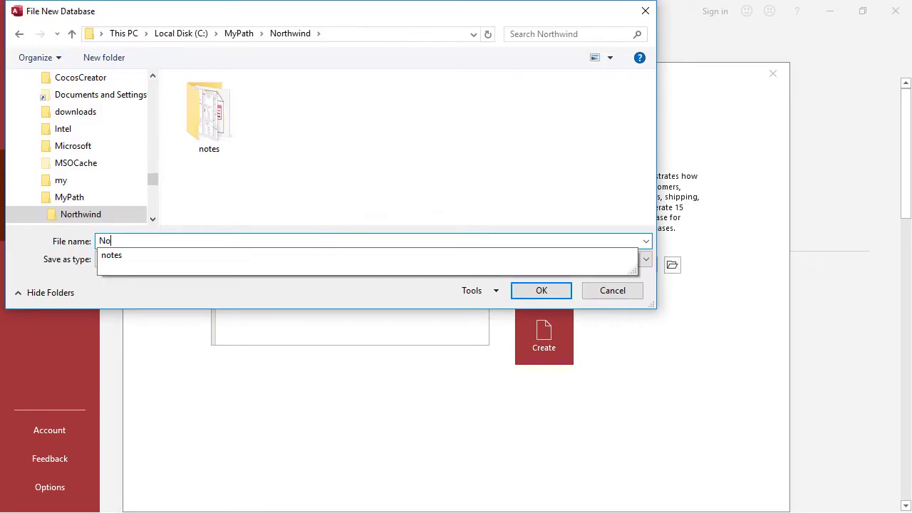
{"action": "type", "text": "rthwind21"}
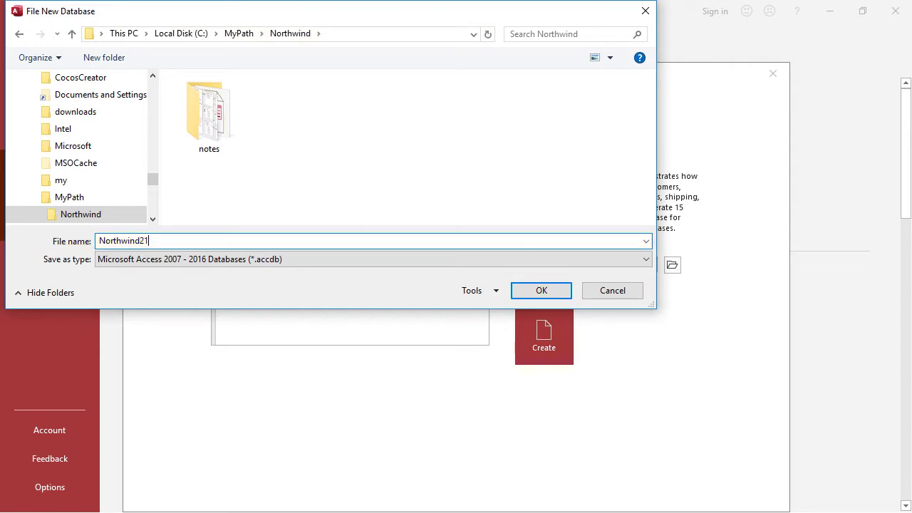
{"action": "key", "text": "Return"}
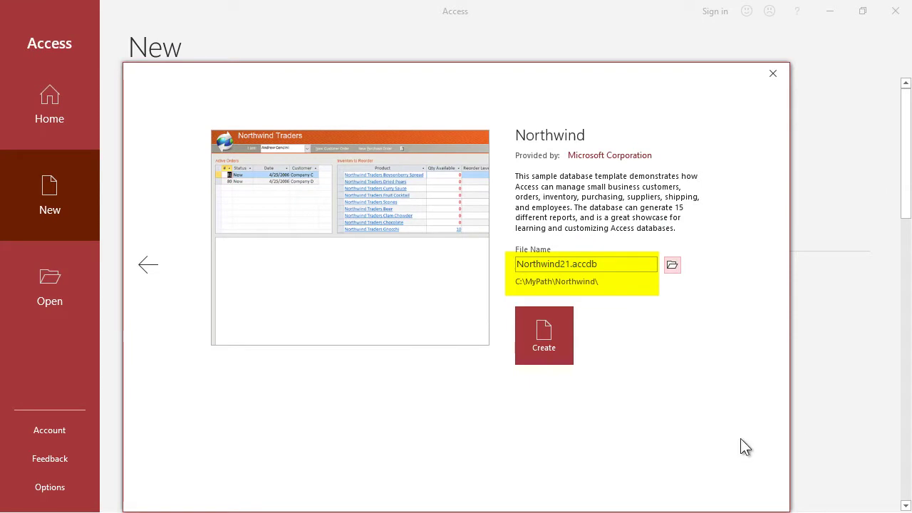
- Create the Northwind21 database, dismiss the login window and expand the navigation pane
{"action": "left_click", "coordinate": [540, 355]}
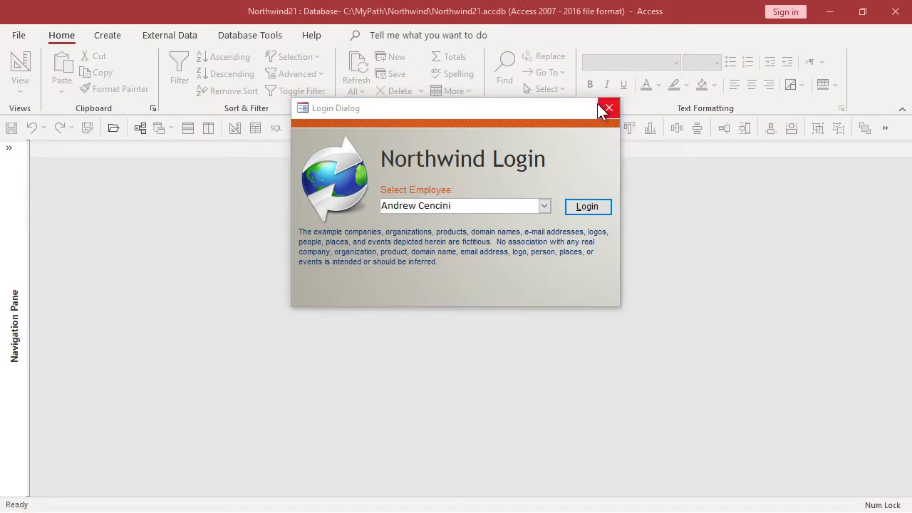
{"action": "left_click", "coordinate": [599, 107]}
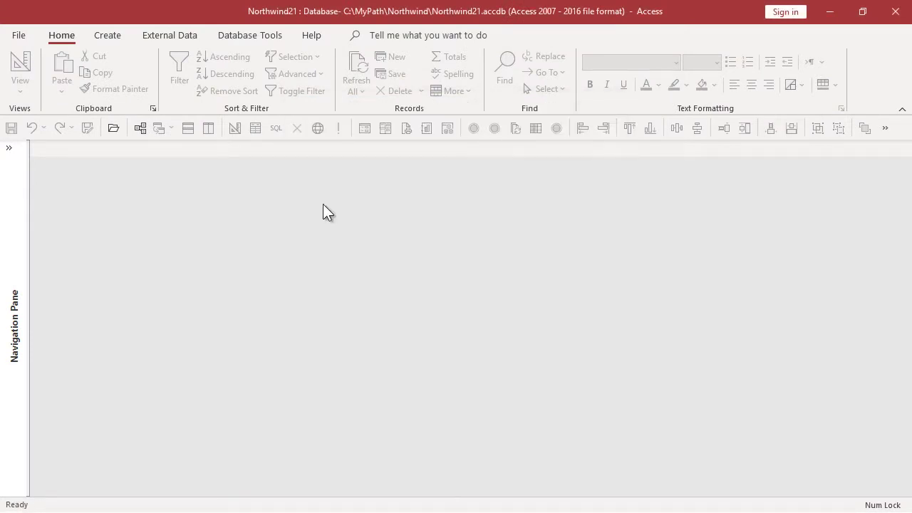
{"action": "left_click", "coordinate": [9, 150]}
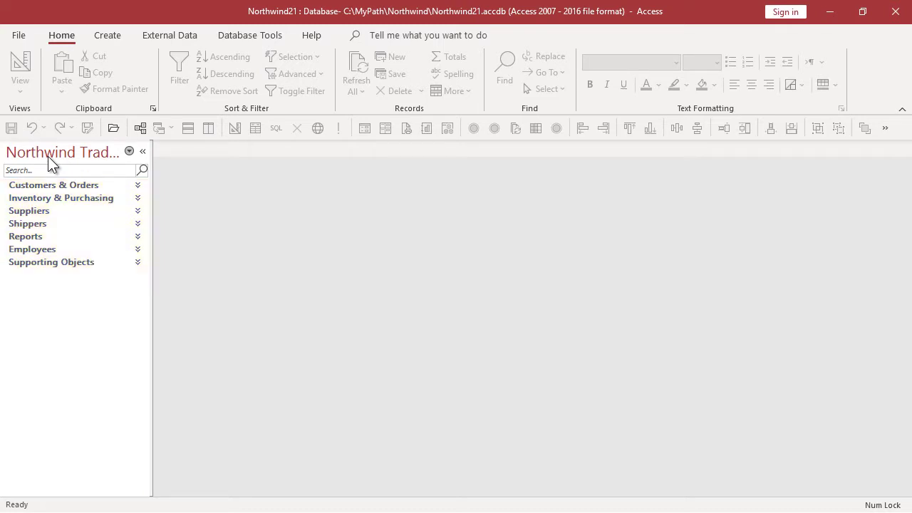
- Group the navigation pane by Object Type
{"action": "right_click", "coordinate": [48, 156]}
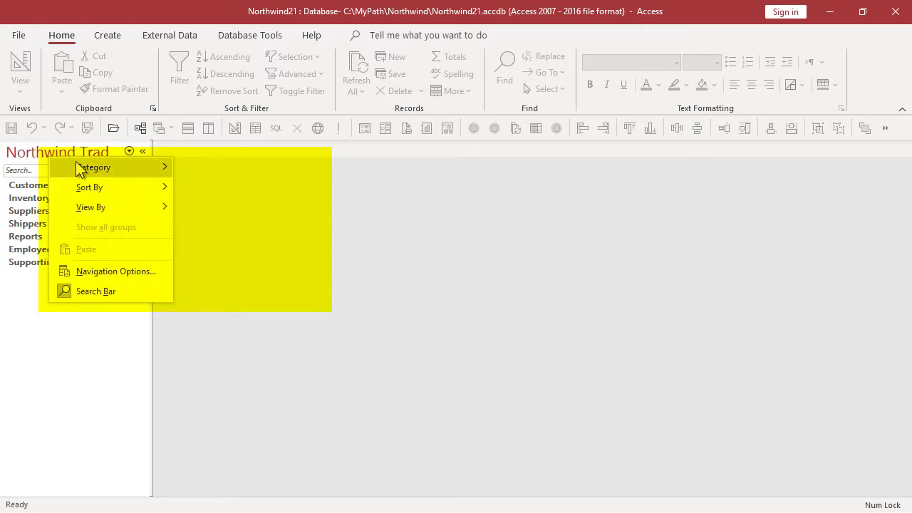
{"action": "mouse_move", "coordinate": [77, 168]}
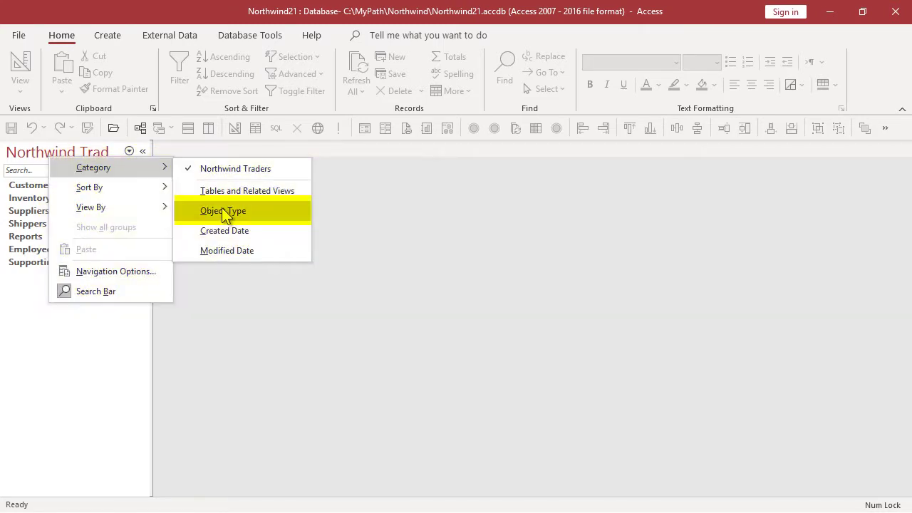
{"action": "left_click", "coordinate": [222, 210]}
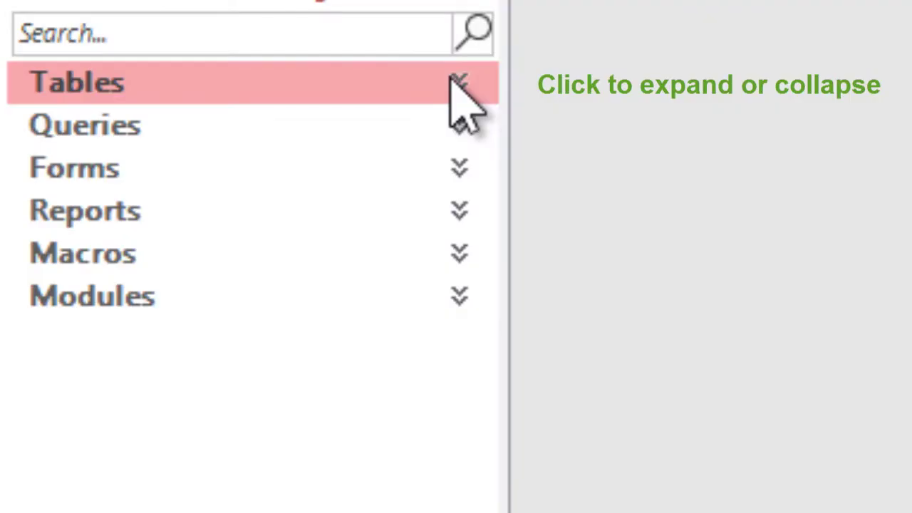
- Expand the Tables group in the navigation pane
{"action": "left_click", "coordinate": [456, 84]}
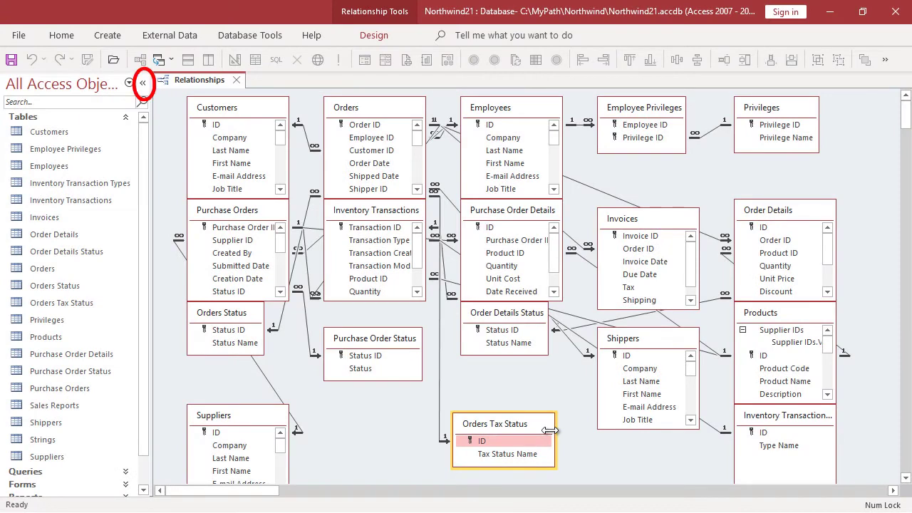
- Hide the navigation pane and move Suppliers, Purchase Orders, Customers and Employees to new spots
{"action": "key", "text": "F11"}
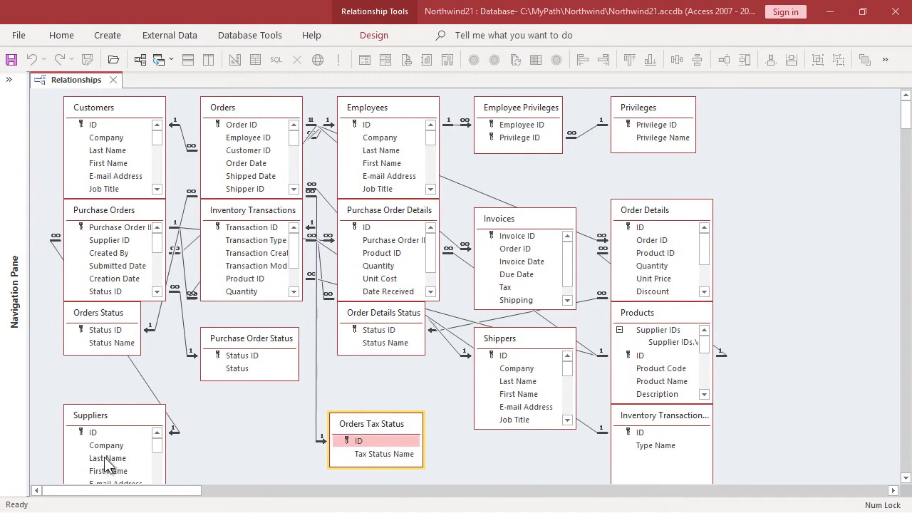
{"action": "left_click_drag", "start_coordinate": [126, 413], "coordinate": [836, 110]}
{"action": "left_click_drag", "start_coordinate": [104, 212], "coordinate": [782, 255]}
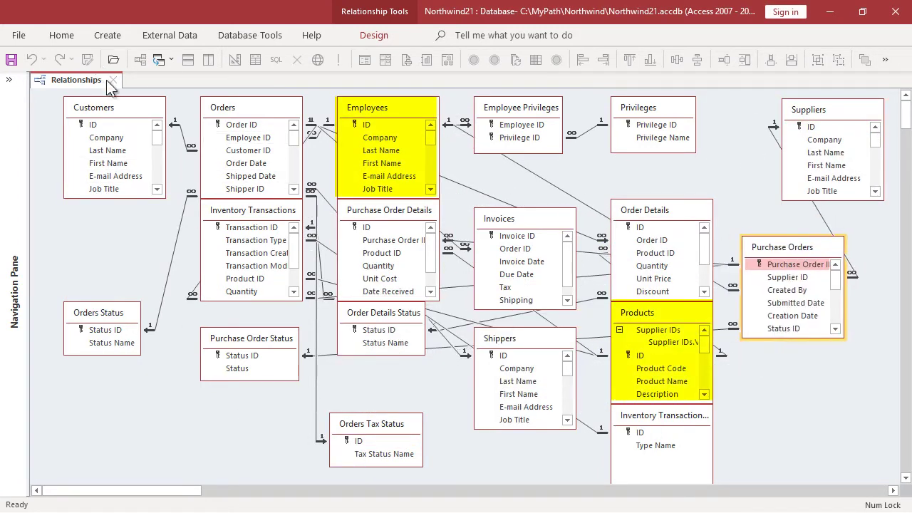
{"action": "left_click", "coordinate": [107, 109]}
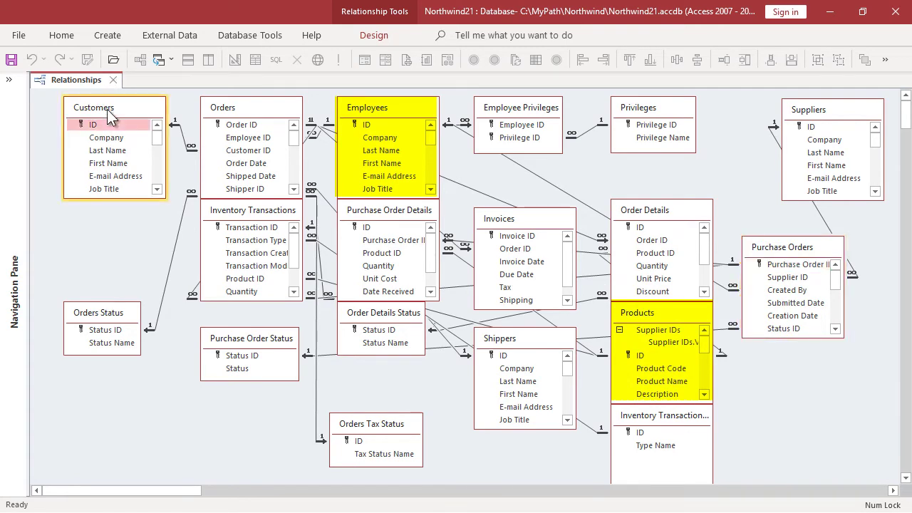
{"action": "left_click_drag", "start_coordinate": [109, 111], "coordinate": [798, 385]}
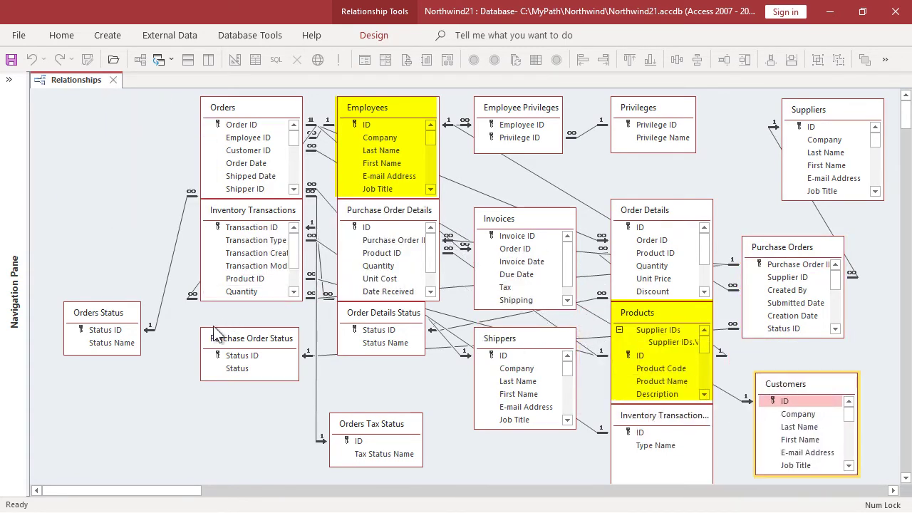
{"action": "left_click", "coordinate": [370, 111]}
{"action": "mouse_move", "coordinate": [370, 111]}
{"action": "left_mouse_down"}
{"action": "mouse_move", "coordinate": [130, 112]}
{"action": "mouse_move", "coordinate": [58, 130]}
{"action": "mouse_move", "coordinate": [59, 121]}
{"action": "left_mouse_up"}
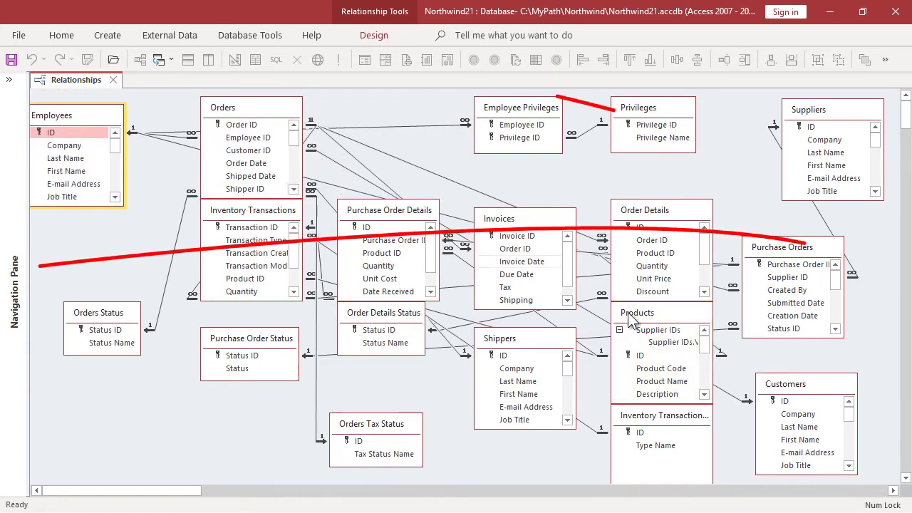
- Move Products bottom-left, widen Inventory Transaction Types, and place Privileges beside Orders
{"action": "mouse_move", "coordinate": [646, 317]}
{"action": "left_mouse_down"}
{"action": "mouse_move", "coordinate": [184, 346]}
{"action": "mouse_move", "coordinate": [71, 386]}
{"action": "left_mouse_up"}
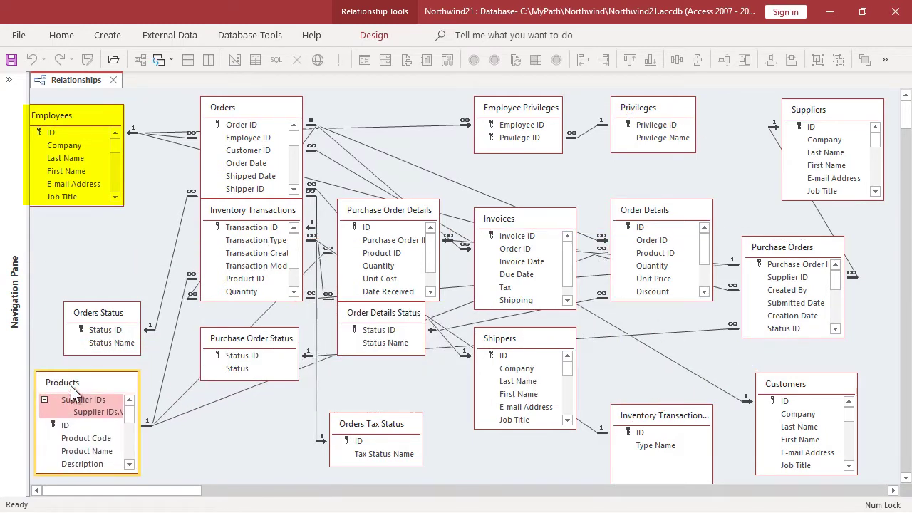
{"action": "left_click", "coordinate": [638, 413]}
{"action": "left_click_drag", "start_coordinate": [634, 394], "coordinate": [633, 373]}
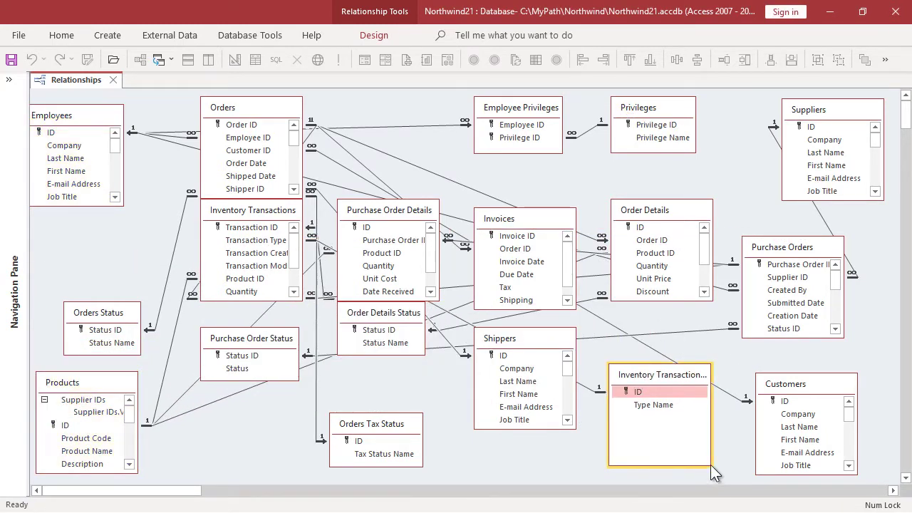
{"action": "mouse_move", "coordinate": [710, 468]}
{"action": "left_mouse_down"}
{"action": "mouse_move", "coordinate": [726, 417]}
{"action": "mouse_move", "coordinate": [744, 413]}
{"action": "left_mouse_up"}
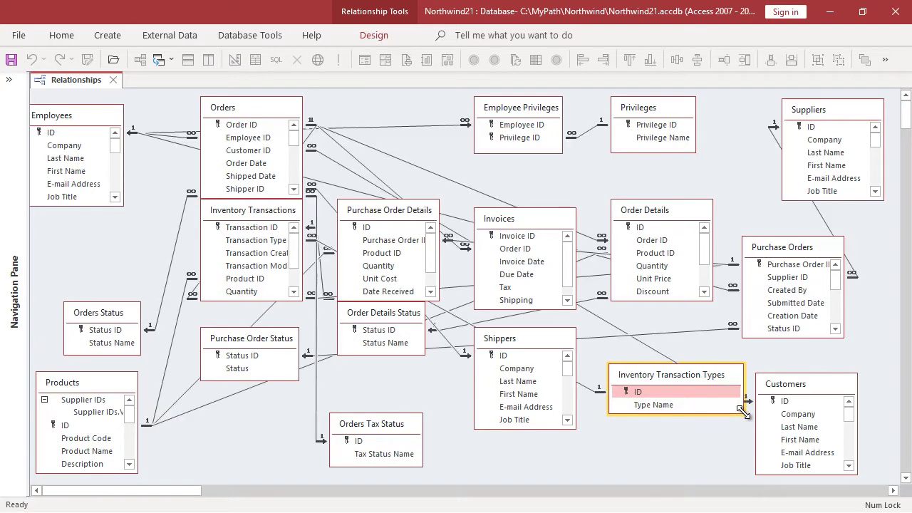
{"action": "left_click", "coordinate": [660, 110]}
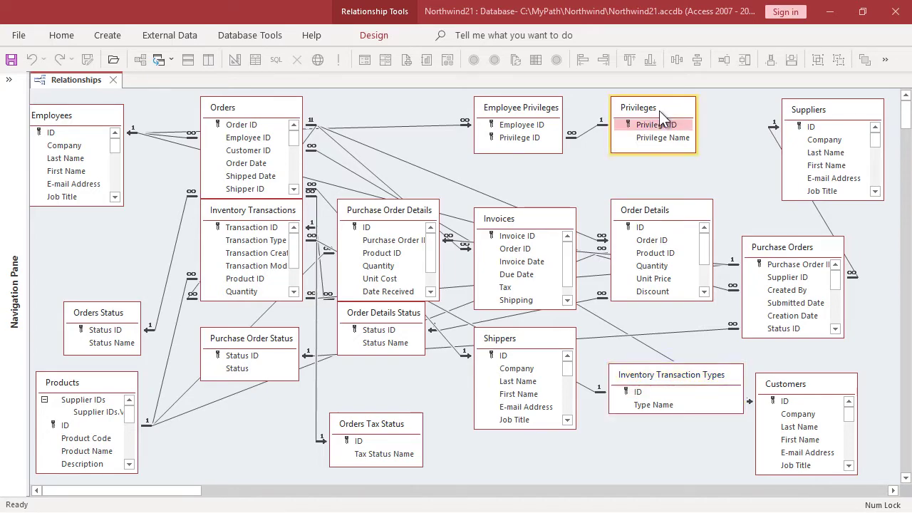
{"action": "left_click_drag", "start_coordinate": [659, 111], "coordinate": [416, 142]}
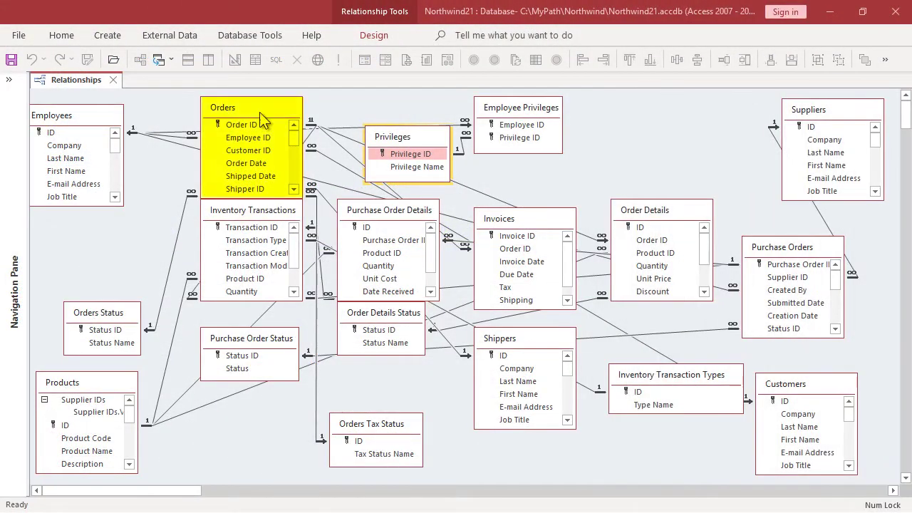
- Move Orders and Order Details top right, and line up Customers and Suppliers along the top
{"action": "left_click_drag", "start_coordinate": [259, 113], "coordinate": [742, 107]}
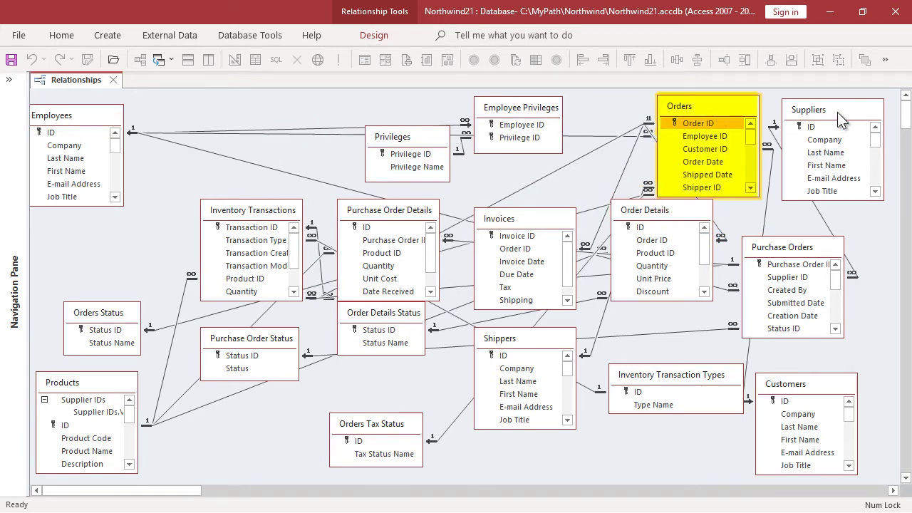
{"action": "left_click_drag", "start_coordinate": [837, 112], "coordinate": [273, 108]}
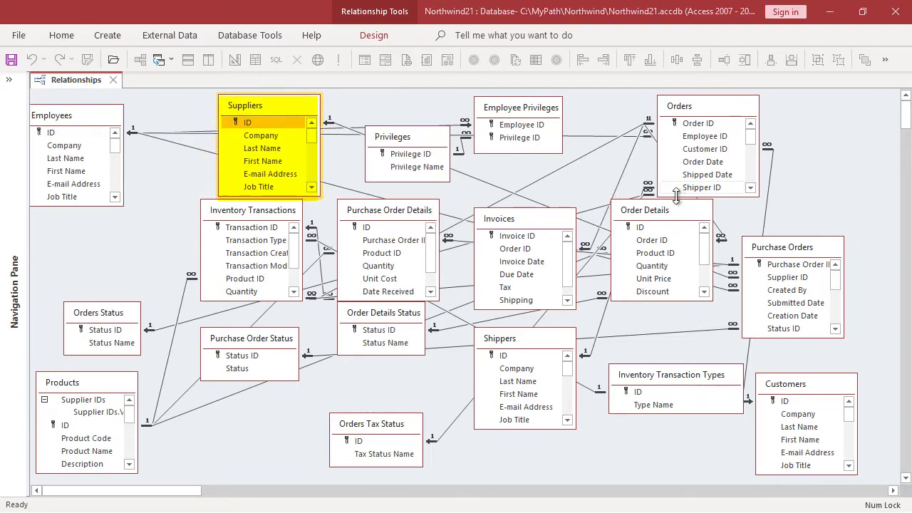
{"action": "left_click_drag", "start_coordinate": [653, 212], "coordinate": [825, 114]}
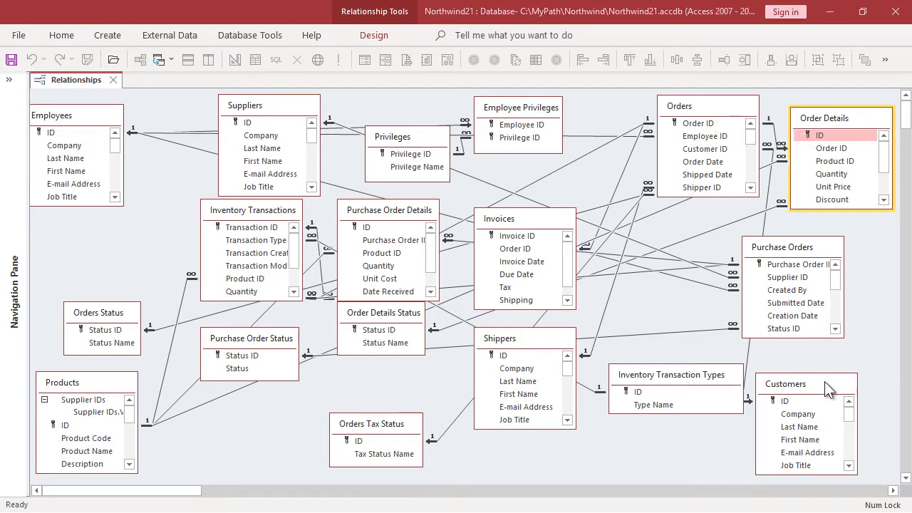
{"action": "left_click_drag", "start_coordinate": [824, 381], "coordinate": [201, 114]}
{"action": "left_click_drag", "start_coordinate": [281, 104], "coordinate": [302, 104]}
{"action": "left_click_drag", "start_coordinate": [195, 119], "coordinate": [208, 104]}
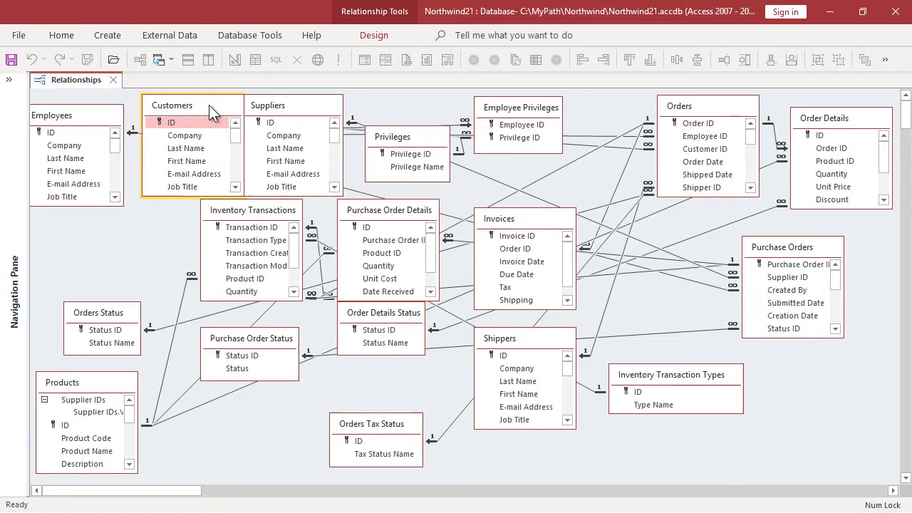
{"action": "left_click", "coordinate": [302, 105]}
{"action": "left_click_drag", "start_coordinate": [302, 105], "coordinate": [318, 107]}
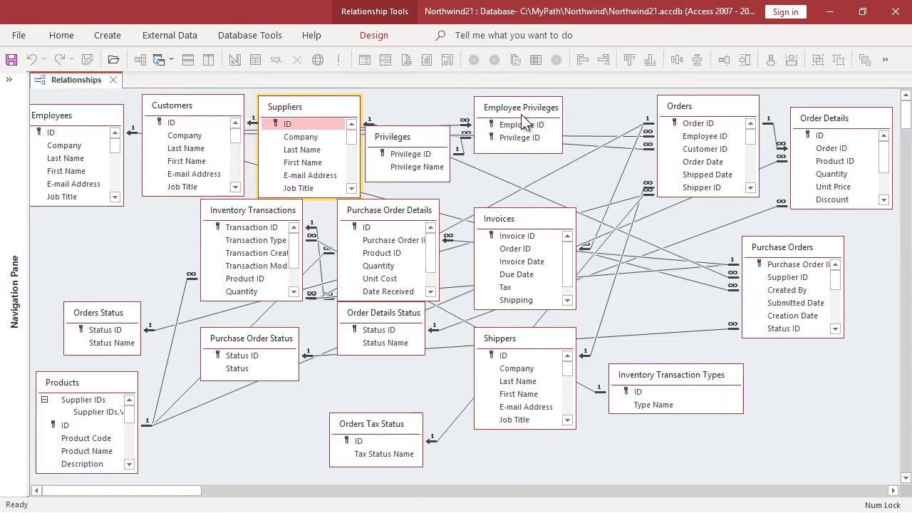
- Shift the privilege and status tables right, and move Inventory Transactions beside Products
{"action": "left_click_drag", "start_coordinate": [521, 114], "coordinate": [547, 128]}
{"action": "left_click_drag", "start_coordinate": [407, 126], "coordinate": [436, 140]}
{"action": "left_click_drag", "start_coordinate": [251, 339], "coordinate": [752, 435]}
{"action": "left_click_drag", "start_coordinate": [407, 314], "coordinate": [722, 218]}
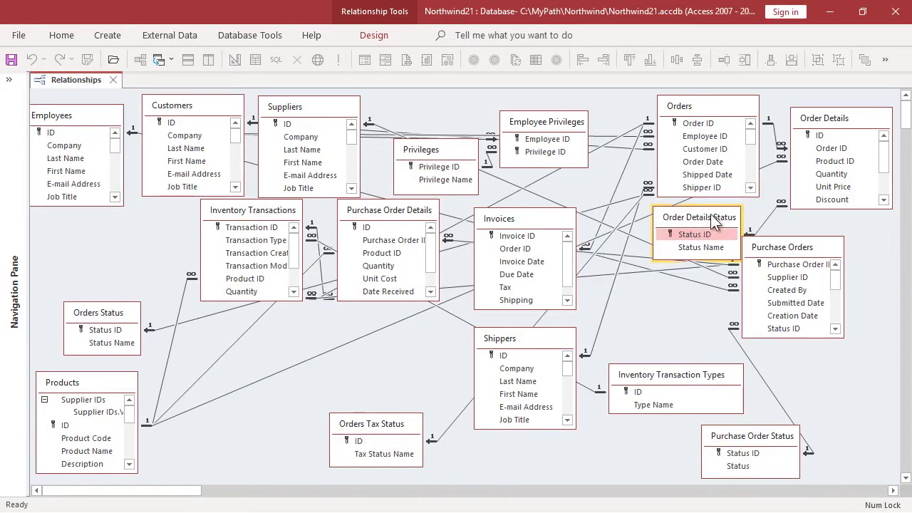
{"action": "left_click", "coordinate": [136, 319]}
{"action": "left_click_drag", "start_coordinate": [137, 318], "coordinate": [646, 175]}
{"action": "left_click_drag", "start_coordinate": [357, 430], "coordinate": [602, 230]}
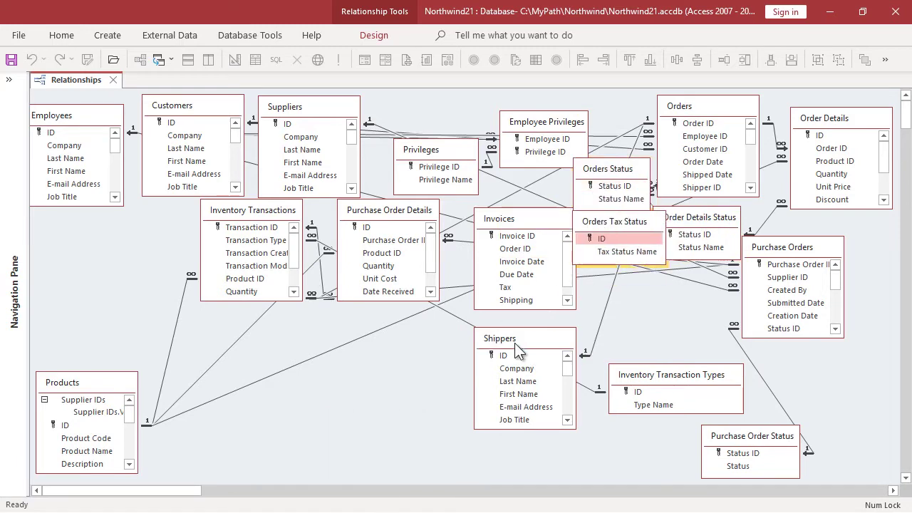
{"action": "left_click_drag", "start_coordinate": [396, 218], "coordinate": [400, 298]}
{"action": "left_click", "coordinate": [258, 219]}
{"action": "left_click_drag", "start_coordinate": [258, 219], "coordinate": [248, 379]}
- Stretch and widen Employees, Customers and Suppliers to show all their fields
{"action": "left_click", "coordinate": [64, 383]}
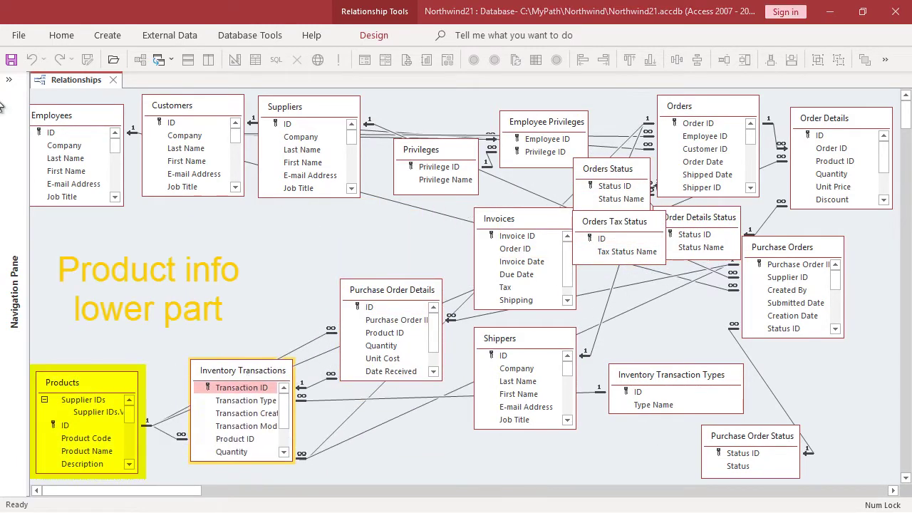
{"action": "left_click", "coordinate": [63, 122]}
{"action": "left_click_drag", "start_coordinate": [65, 207], "coordinate": [64, 390]}
{"action": "left_click_drag", "start_coordinate": [123, 284], "coordinate": [169, 285]}
{"action": "left_click_drag", "start_coordinate": [215, 114], "coordinate": [258, 124]}
{"action": "left_click_drag", "start_coordinate": [286, 157], "coordinate": [281, 157]}
{"action": "left_click_drag", "start_coordinate": [235, 206], "coordinate": [235, 390]}
{"action": "left_click_drag", "start_coordinate": [313, 107], "coordinate": [344, 105]}
{"action": "left_click_drag", "start_coordinate": [333, 196], "coordinate": [332, 388]}
{"action": "left_click_drag", "start_coordinate": [393, 285], "coordinate": [411, 284]}
{"action": "left_click_drag", "start_coordinate": [185, 236], "coordinate": [157, 236]}
- Move Shippers to the top row and enlarge it, then shorten Customers and Suppliers
{"action": "left_click", "coordinate": [499, 338]}
{"action": "left_click_drag", "start_coordinate": [500, 339], "coordinate": [445, 99]}
{"action": "left_click_drag", "start_coordinate": [485, 191], "coordinate": [484, 385]}
{"action": "left_click_drag", "start_coordinate": [525, 235], "coordinate": [552, 235]}
{"action": "left_click_drag", "start_coordinate": [229, 123], "coordinate": [235, 117]}
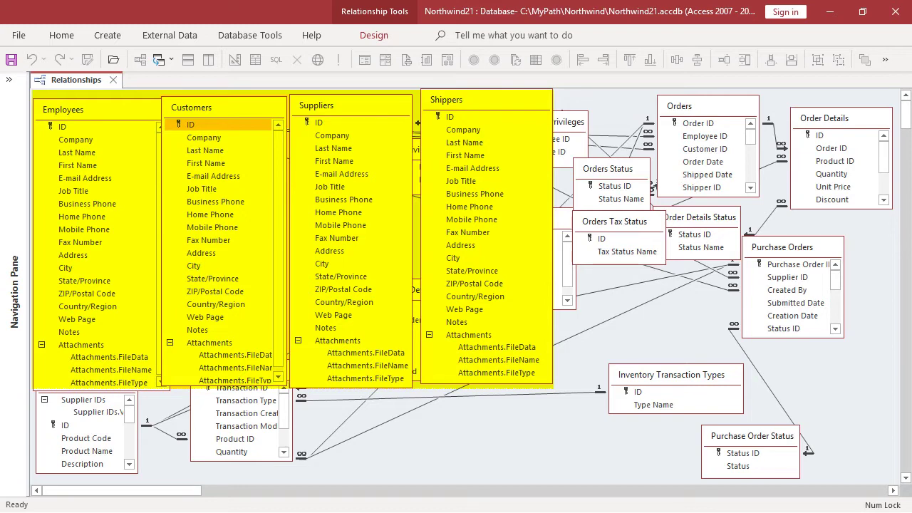
{"action": "left_click_drag", "start_coordinate": [224, 389], "coordinate": [224, 158]}
{"action": "left_click_drag", "start_coordinate": [350, 389], "coordinate": [341, 159]}
- Shrink Shippers, Suppliers and Customers and align them beside Employees in the top row
{"action": "left_click_drag", "start_coordinate": [471, 384], "coordinate": [471, 158]}
{"action": "left_click_drag", "start_coordinate": [411, 134], "coordinate": [371, 132]}
{"action": "left_click_drag", "start_coordinate": [552, 127], "coordinate": [505, 127]}
{"action": "left_click_drag", "start_coordinate": [285, 131], "coordinate": [240, 131]}
{"action": "left_click_drag", "start_coordinate": [208, 104], "coordinate": [222, 101]}
{"action": "left_click_drag", "start_coordinate": [80, 100], "coordinate": [79, 94]}
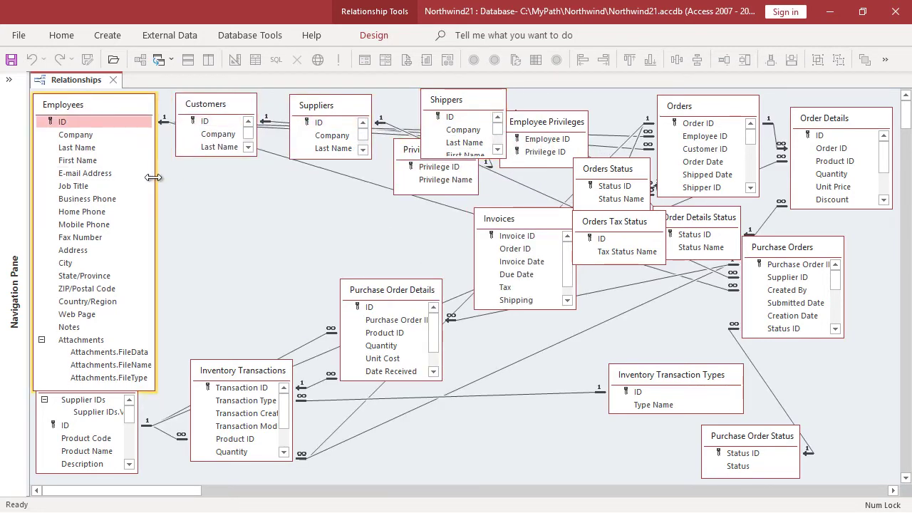
{"action": "left_click_drag", "start_coordinate": [192, 124], "coordinate": [187, 124]}
{"action": "left_click_drag", "start_coordinate": [318, 123], "coordinate": [297, 120]}
{"action": "left_click_drag", "start_coordinate": [449, 117], "coordinate": [401, 121]}
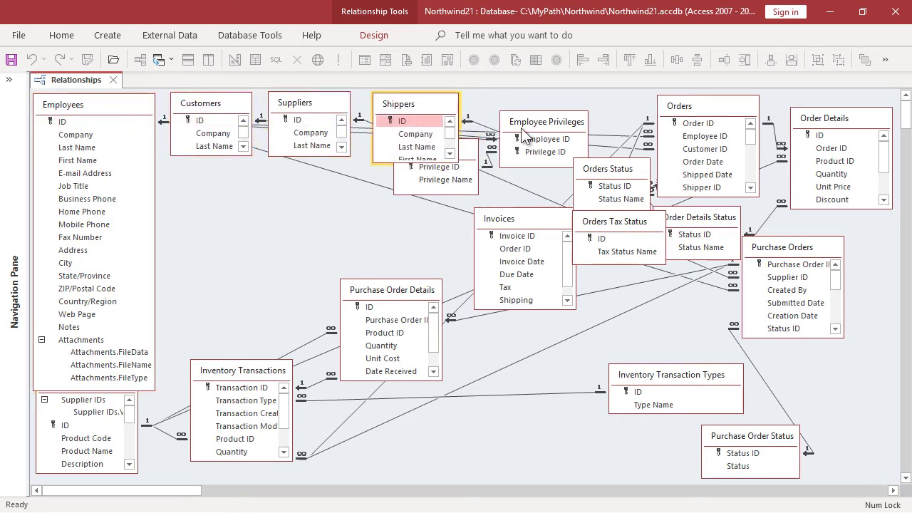
- Move Products up beside Employees and enlarge it to show all fields
{"action": "left_click_drag", "start_coordinate": [238, 376], "coordinate": [366, 393]}
{"action": "left_click_drag", "start_coordinate": [91, 388], "coordinate": [213, 191]}
{"action": "left_click_drag", "start_coordinate": [226, 277], "coordinate": [222, 443]}
{"action": "left_click_drag", "start_coordinate": [264, 379], "coordinate": [290, 372]}
{"action": "left_click_drag", "start_coordinate": [218, 189], "coordinate": [222, 220]}
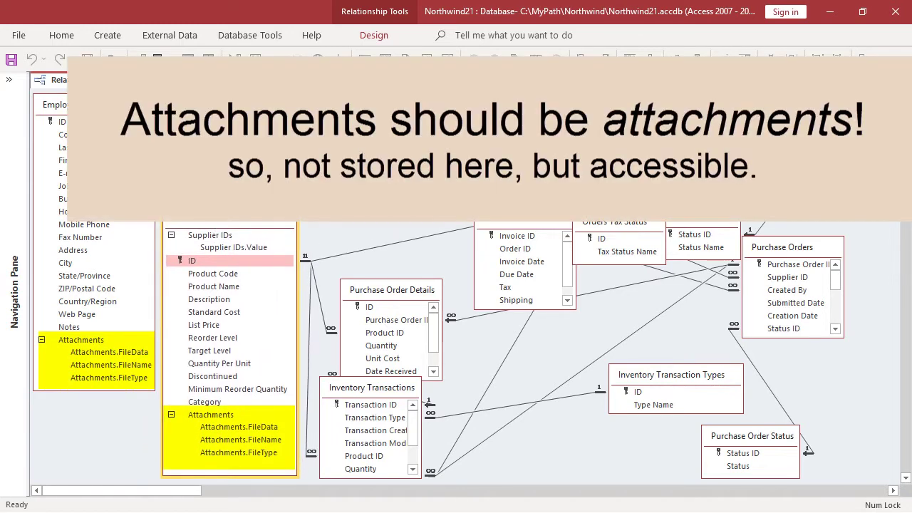
- Regroup the purchase order and inventory tables, enlarging Purchase Orders and Purchase Order Details
{"action": "left_click_drag", "start_coordinate": [385, 289], "coordinate": [872, 307]}
{"action": "left_click_drag", "start_coordinate": [800, 251], "coordinate": [732, 262]}
{"action": "left_click_drag", "start_coordinate": [864, 303], "coordinate": [823, 265]}
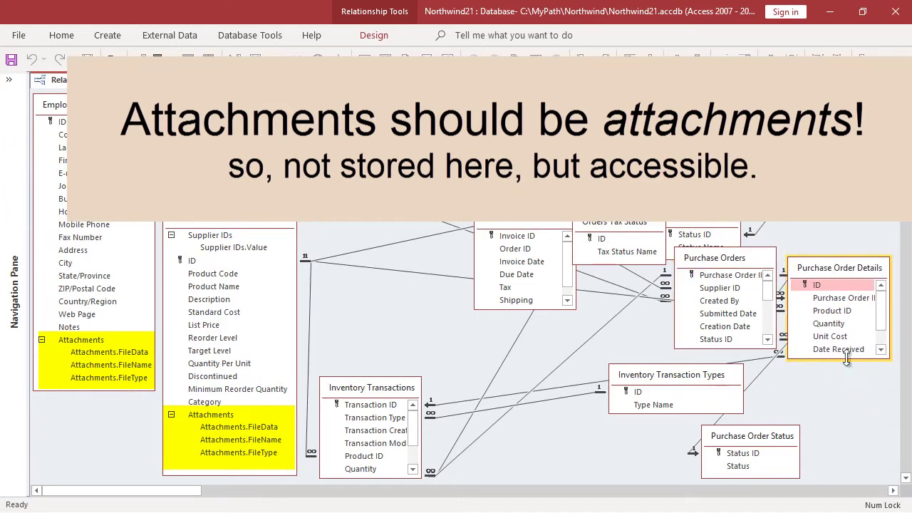
{"action": "left_click_drag", "start_coordinate": [845, 359], "coordinate": [843, 384]}
{"action": "left_click_drag", "start_coordinate": [651, 376], "coordinate": [349, 308]}
{"action": "left_click_drag", "start_coordinate": [370, 390], "coordinate": [589, 363]}
{"action": "left_click", "coordinate": [777, 444]}
{"action": "mouse_move", "coordinate": [798, 460]}
{"action": "left_mouse_down"}
{"action": "mouse_move", "coordinate": [790, 459]}
{"action": "mouse_move", "coordinate": [801, 460]}
{"action": "left_mouse_up"}
{"action": "left_click_drag", "start_coordinate": [746, 441], "coordinate": [545, 321]}
{"action": "left_click_drag", "start_coordinate": [741, 347], "coordinate": [730, 477]}
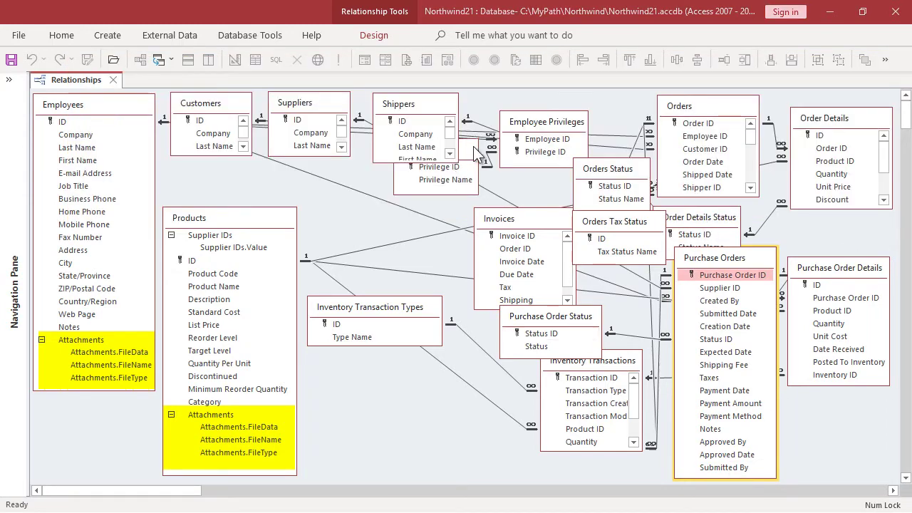
- Place Privileges and Employee Privileges below Customers and Shippers, and shift Products right
{"action": "left_click_drag", "start_coordinate": [473, 146], "coordinate": [251, 163]}
{"action": "left_click_drag", "start_coordinate": [551, 132], "coordinate": [346, 184]}
{"action": "left_click_drag", "start_coordinate": [265, 220], "coordinate": [364, 244]}
{"action": "left_click_drag", "start_coordinate": [418, 311], "coordinate": [483, 404]}
{"action": "left_click_drag", "start_coordinate": [339, 237], "coordinate": [369, 231]}
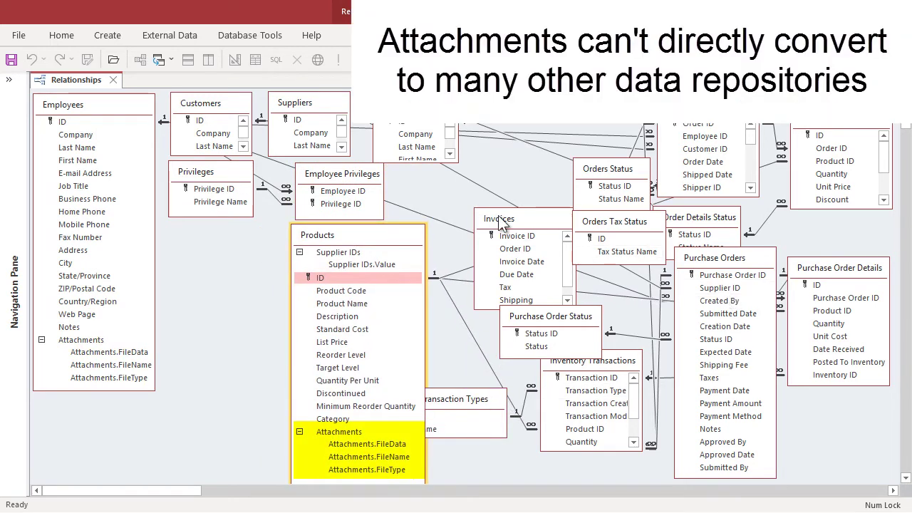
- Move Invoices to the top-right corner and lengthen Order Details to show all fields
{"action": "left_click_drag", "start_coordinate": [501, 223], "coordinate": [797, 240]}
{"action": "scroll", "coordinate": [812, 299], "scroll_direction": "right", "scroll_amount": 2}
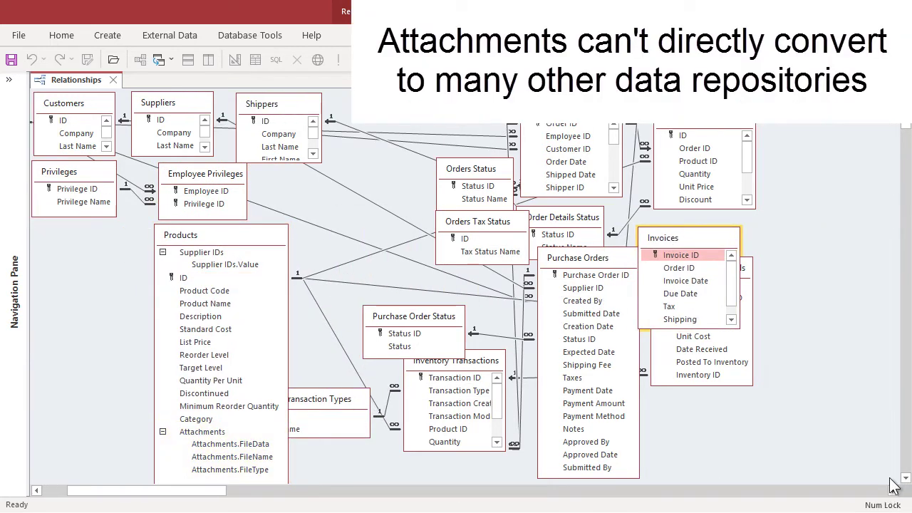
{"action": "left_click_drag", "start_coordinate": [670, 244], "coordinate": [814, 132]}
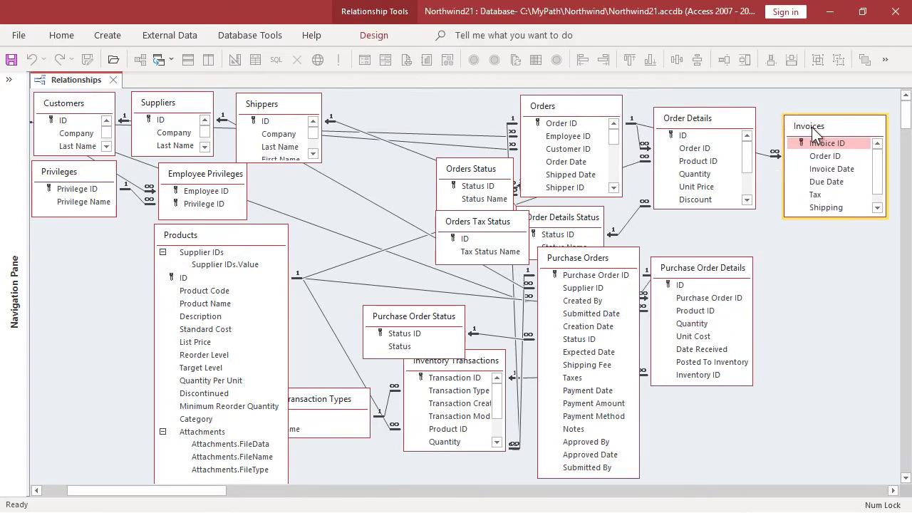
{"action": "left_click_drag", "start_coordinate": [824, 218], "coordinate": [824, 232]}
{"action": "left_click_drag", "start_coordinate": [886, 178], "coordinate": [866, 178]}
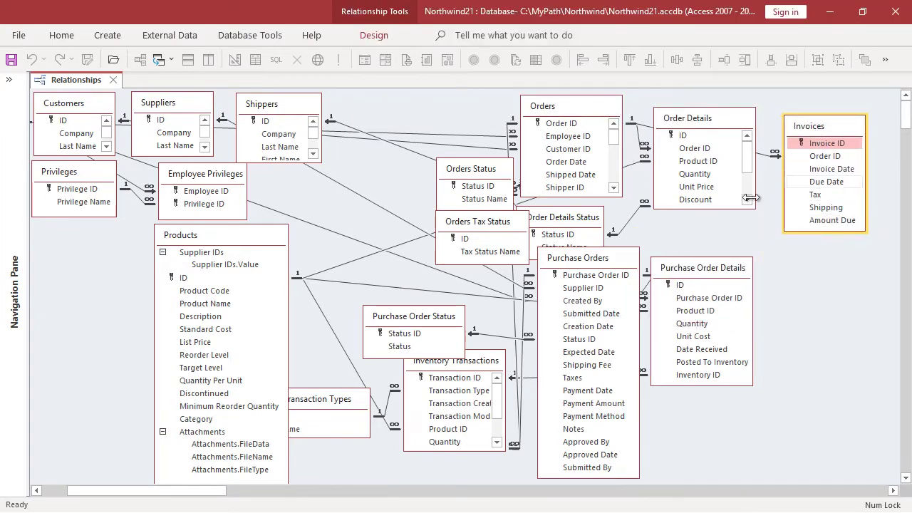
{"action": "left_click_drag", "start_coordinate": [753, 207], "coordinate": [743, 258]}
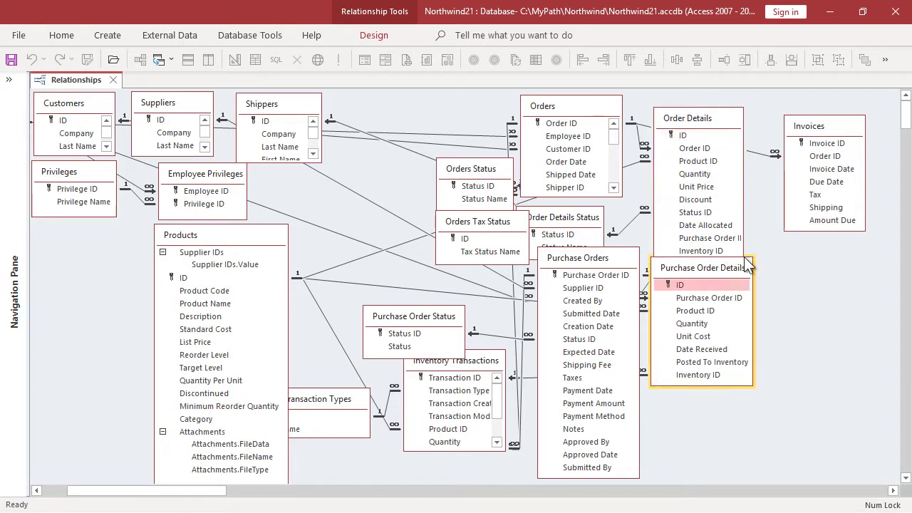
- Reposition Order Details, Orders Status, Orders Tax Status and Order Details Status
{"action": "left_click", "coordinate": [744, 249]}
{"action": "left_click_drag", "start_coordinate": [697, 114], "coordinate": [715, 104]}
{"action": "left_click_drag", "start_coordinate": [497, 169], "coordinate": [396, 172]}
{"action": "left_click_drag", "start_coordinate": [478, 223], "coordinate": [400, 113]}
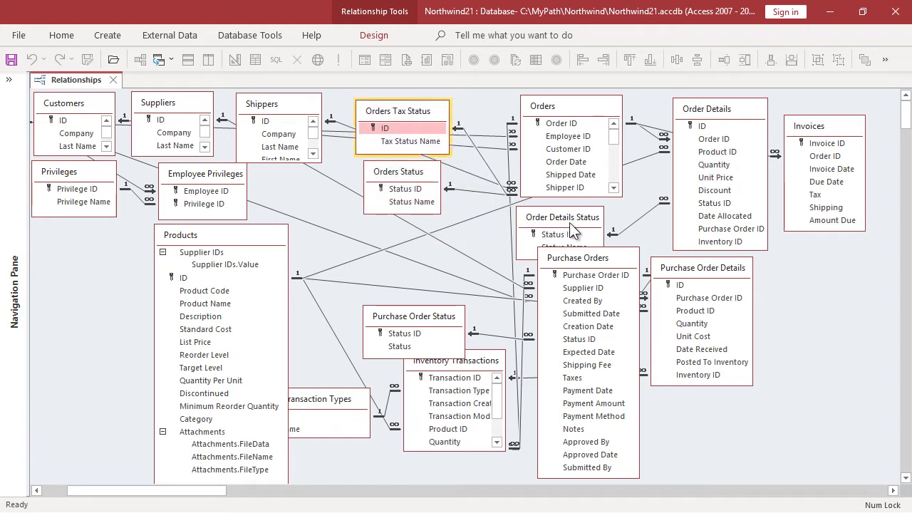
{"action": "left_click_drag", "start_coordinate": [574, 227], "coordinate": [579, 222]}
- Rearrange the purchase order and inventory tables and fine-tune the order status tables
{"action": "left_click_drag", "start_coordinate": [726, 273], "coordinate": [882, 301]}
{"action": "left_click_drag", "start_coordinate": [608, 258], "coordinate": [668, 264]}
{"action": "left_click_drag", "start_coordinate": [455, 360], "coordinate": [792, 380]}
{"action": "left_click_drag", "start_coordinate": [657, 274], "coordinate": [516, 271]}
{"action": "left_click_drag", "start_coordinate": [410, 317], "coordinate": [351, 315]}
{"action": "left_click_drag", "start_coordinate": [330, 402], "coordinate": [650, 421]}
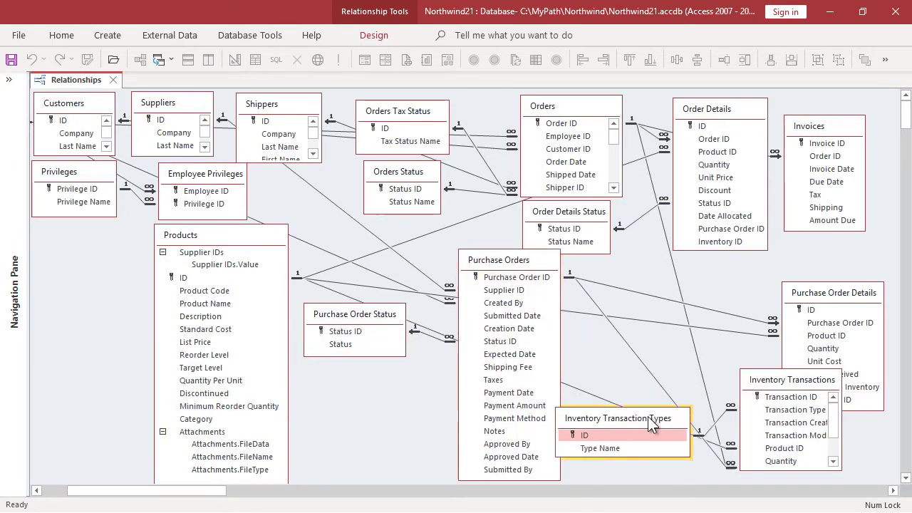
{"action": "left_click_drag", "start_coordinate": [368, 317], "coordinate": [357, 401]}
{"action": "left_click_drag", "start_coordinate": [504, 257], "coordinate": [468, 258]}
{"action": "left_click_drag", "start_coordinate": [409, 171], "coordinate": [415, 191]}
{"action": "left_click_drag", "start_coordinate": [401, 108], "coordinate": [415, 142]}
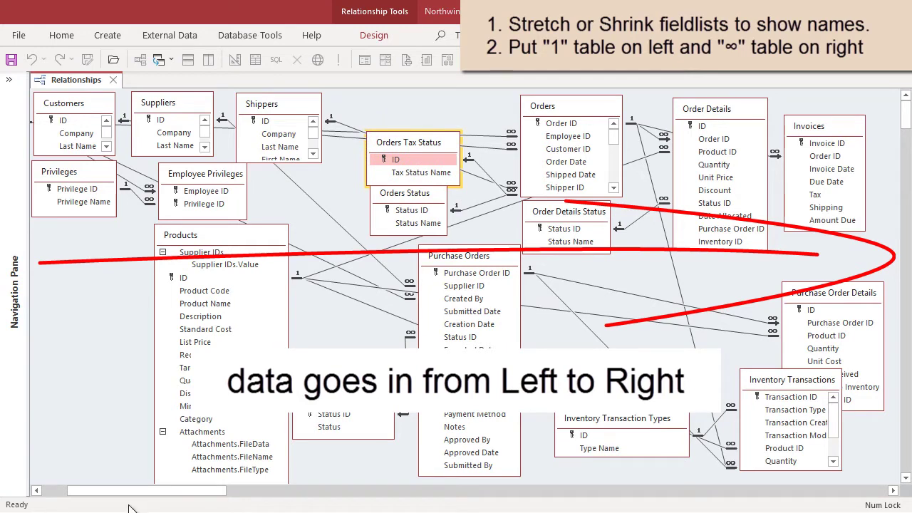
- Put Employee Privileges beside Employees, nudge the top-row tables, and close Relationships
{"action": "left_click_drag", "start_coordinate": [132, 490], "coordinate": [106, 490]}
{"action": "left_click_drag", "start_coordinate": [205, 178], "coordinate": [39, 417]}
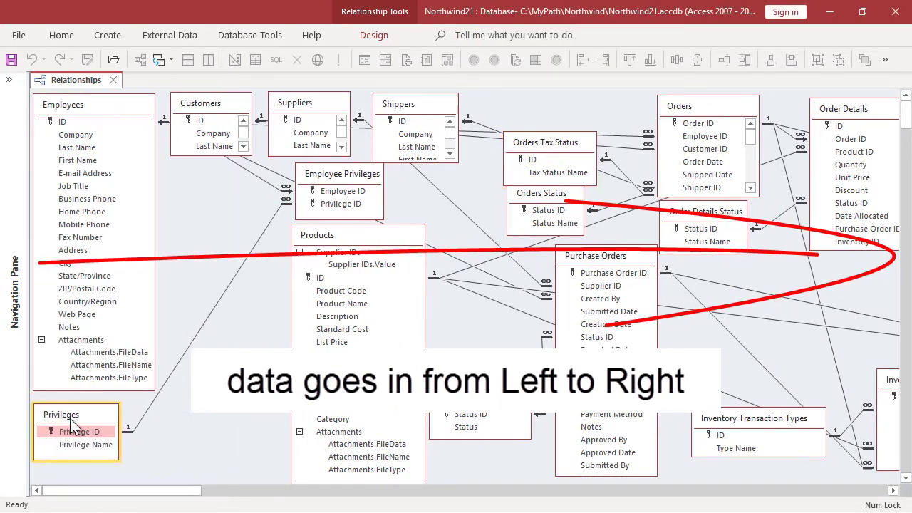
{"action": "left_click_drag", "start_coordinate": [338, 179], "coordinate": [232, 308]}
{"action": "left_click_drag", "start_coordinate": [211, 106], "coordinate": [215, 124]}
{"action": "left_click_drag", "start_coordinate": [300, 110], "coordinate": [308, 111]}
{"action": "left_click_drag", "start_coordinate": [416, 108], "coordinate": [426, 109]}
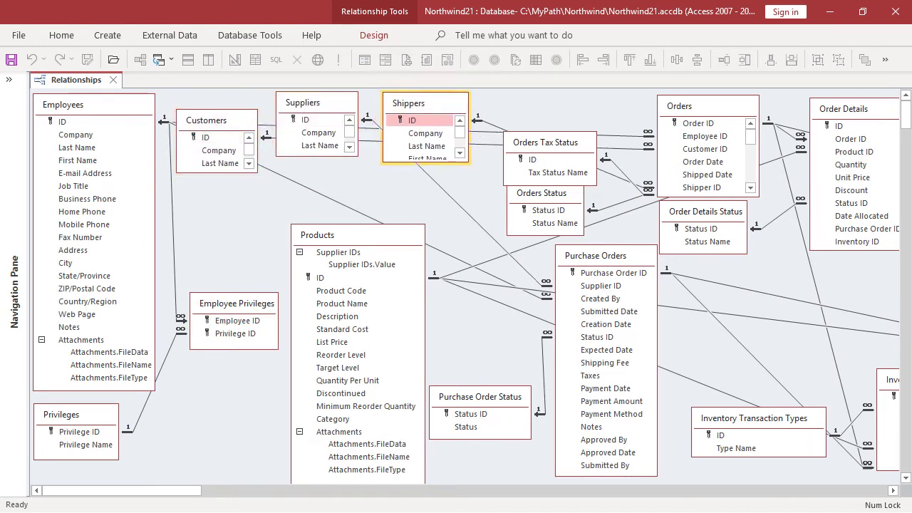
{"action": "left_click", "coordinate": [112, 81]}
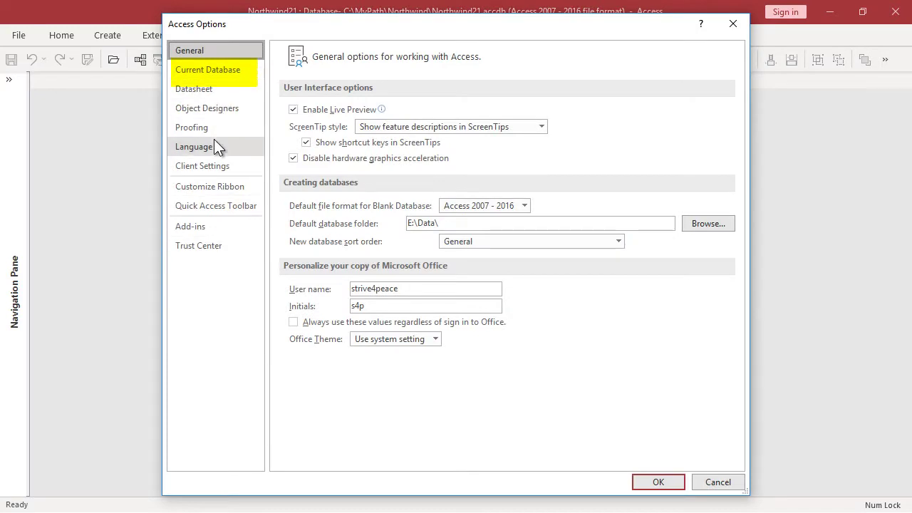
- In Current Database options, choose Overlapping Windows and untick Perform name AutoCorrect
{"action": "left_click", "coordinate": [233, 67]}
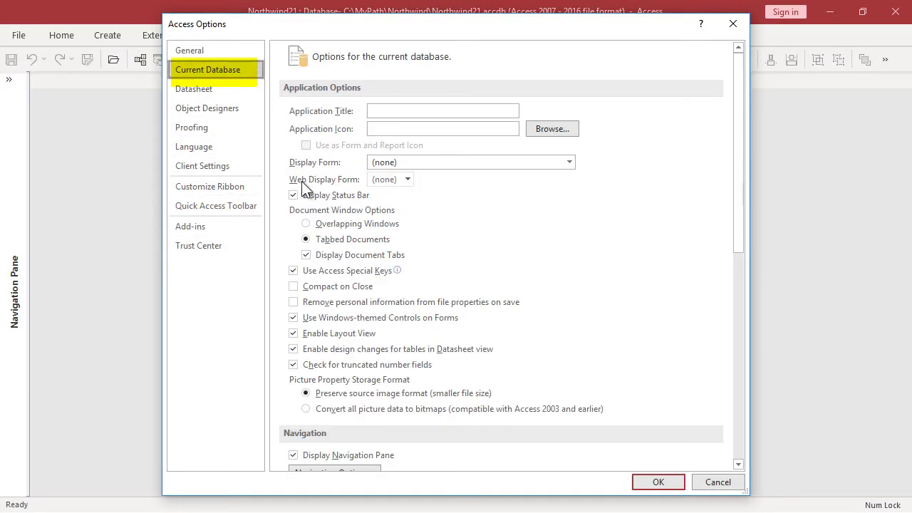
{"action": "left_click", "coordinate": [309, 223]}
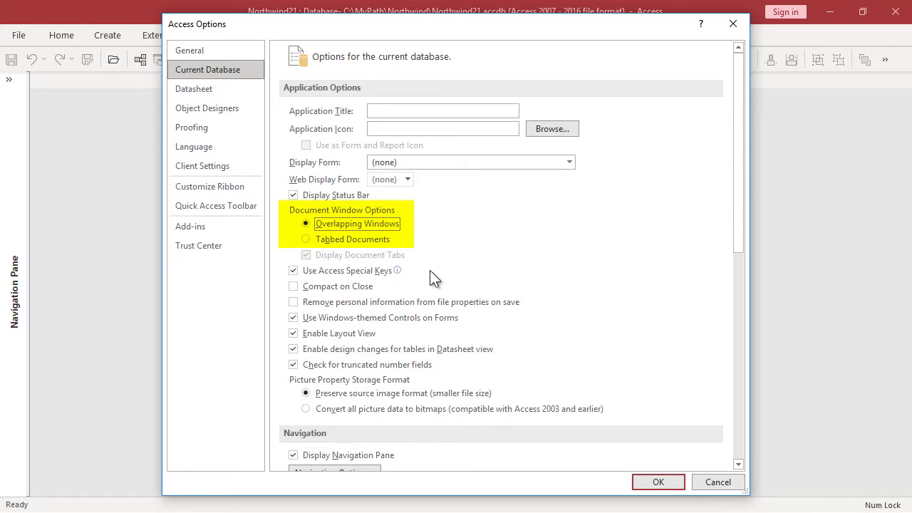
{"action": "scroll", "coordinate": [430, 270], "scroll_direction": "down", "scroll_amount": 5}
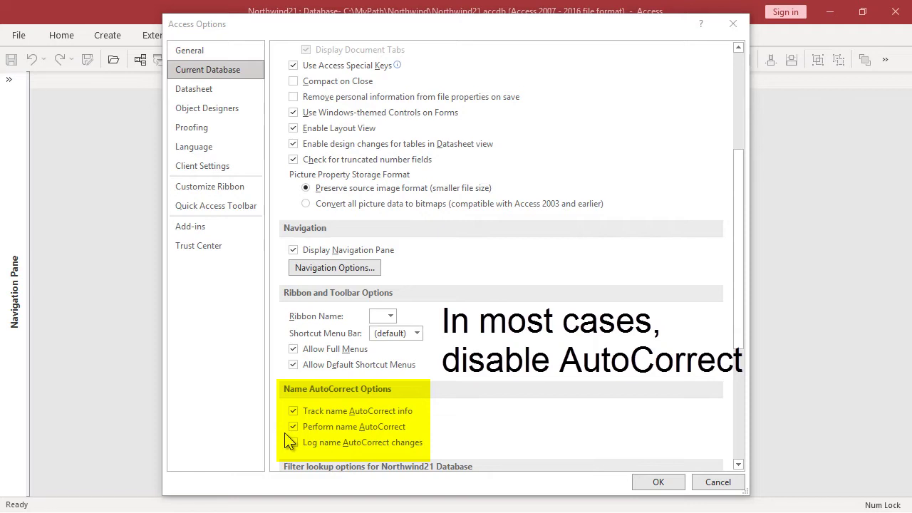
{"action": "left_click", "coordinate": [292, 427]}
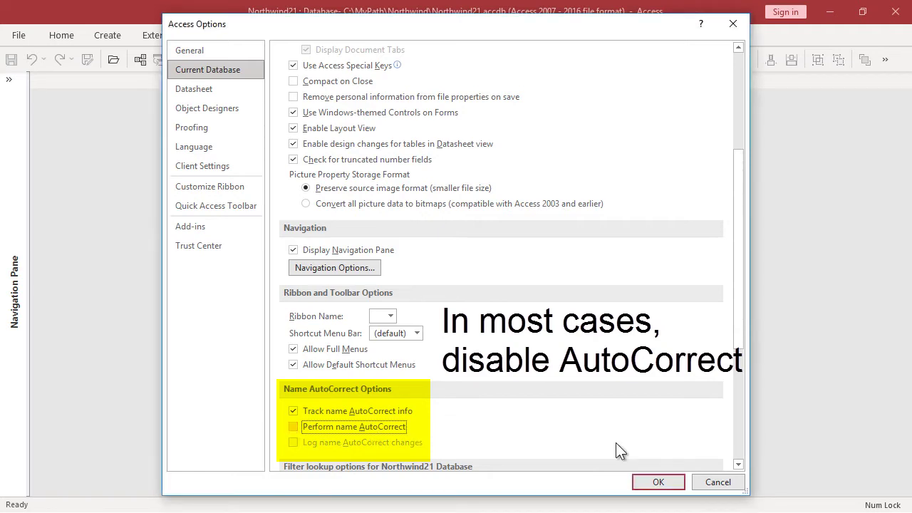
{"action": "left_click", "coordinate": [659, 483]}
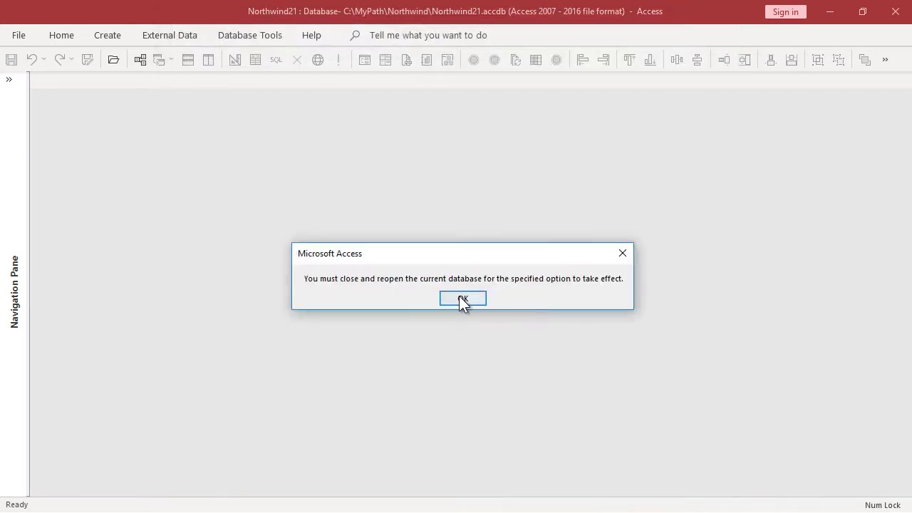
- Acknowledge the reopen notice, compact and repair the database, and dismiss the login
{"action": "left_click", "coordinate": [461, 298]}
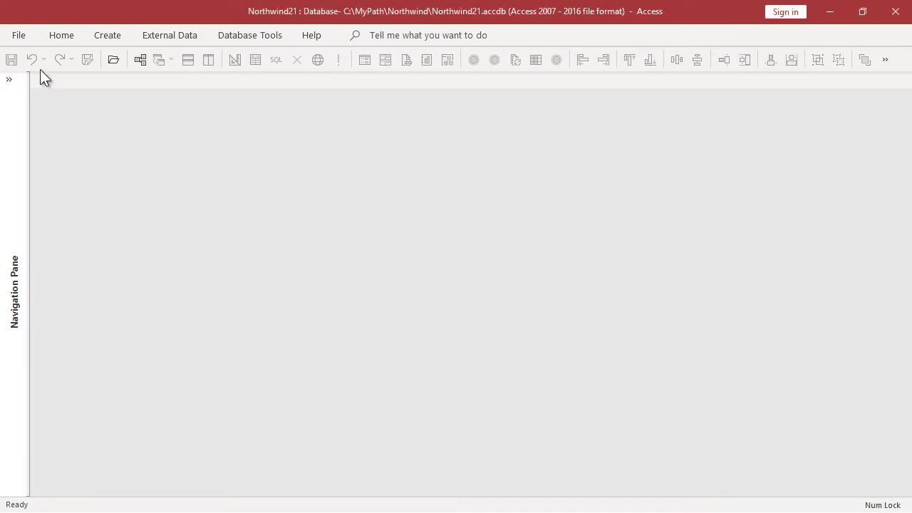
{"action": "left_click", "coordinate": [17, 36]}
{"action": "left_click", "coordinate": [40, 171]}
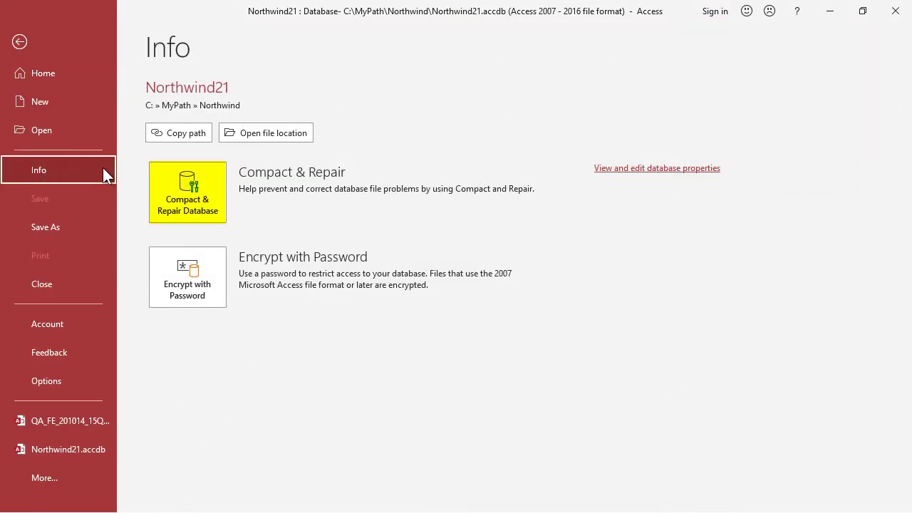
{"action": "left_click", "coordinate": [177, 209]}
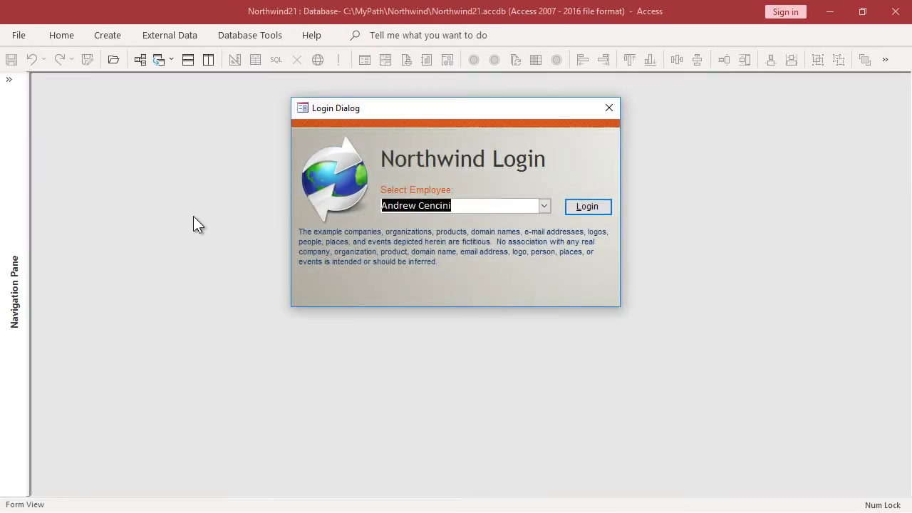
{"action": "left_click", "coordinate": [609, 109]}
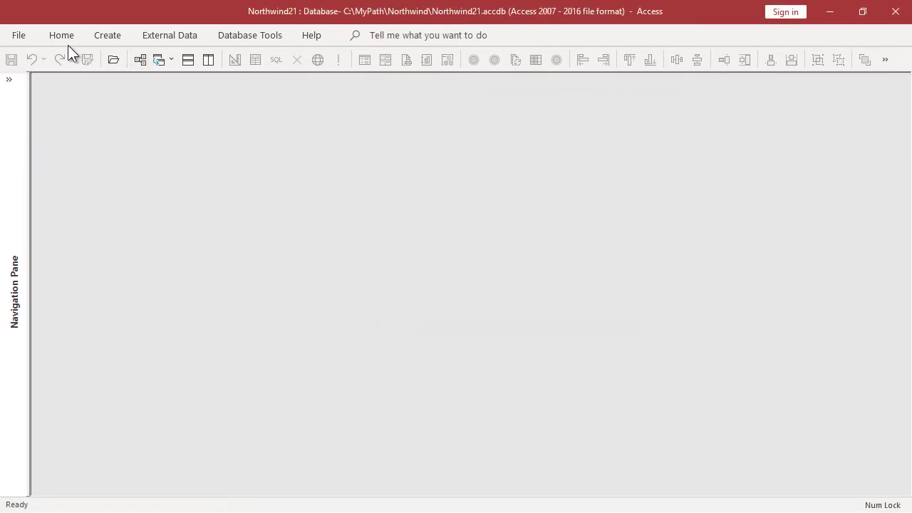
- Untick Track name AutoCorrect info in the Current Database options
{"action": "left_click", "coordinate": [24, 36]}
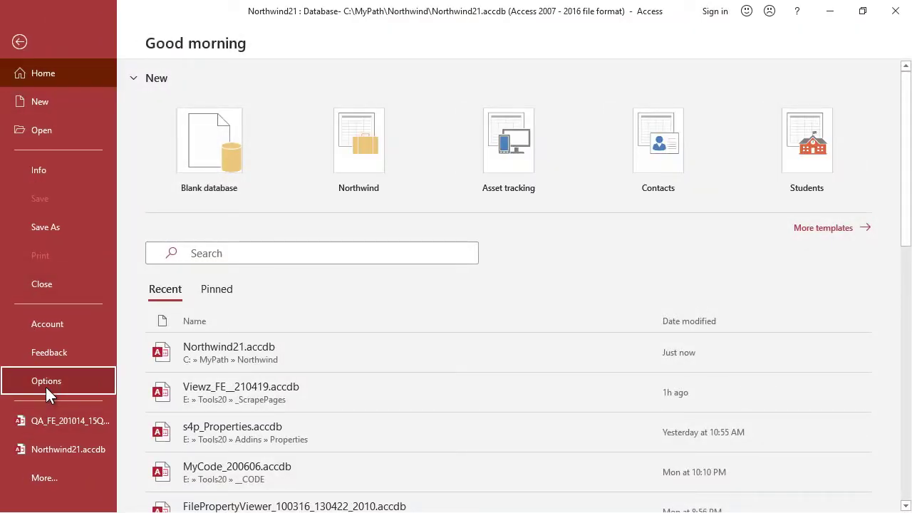
{"action": "left_click", "coordinate": [46, 387]}
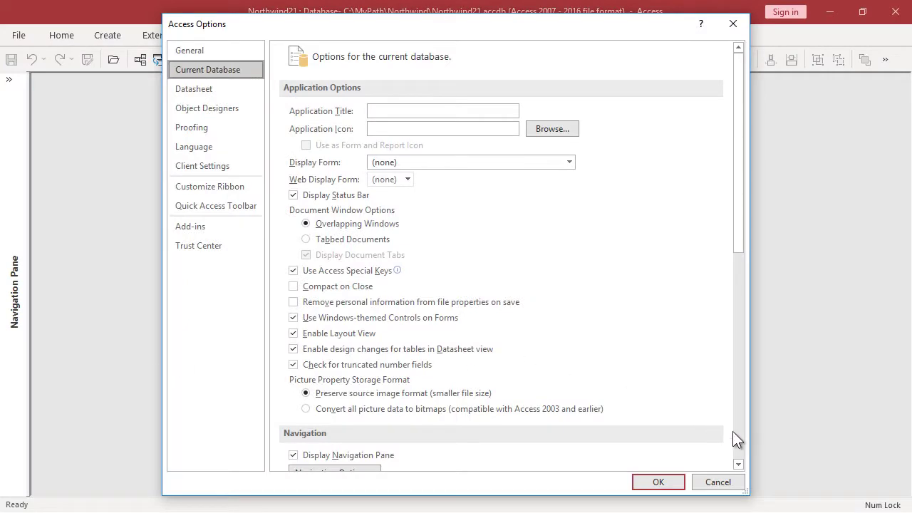
{"action": "left_click", "coordinate": [737, 440]}
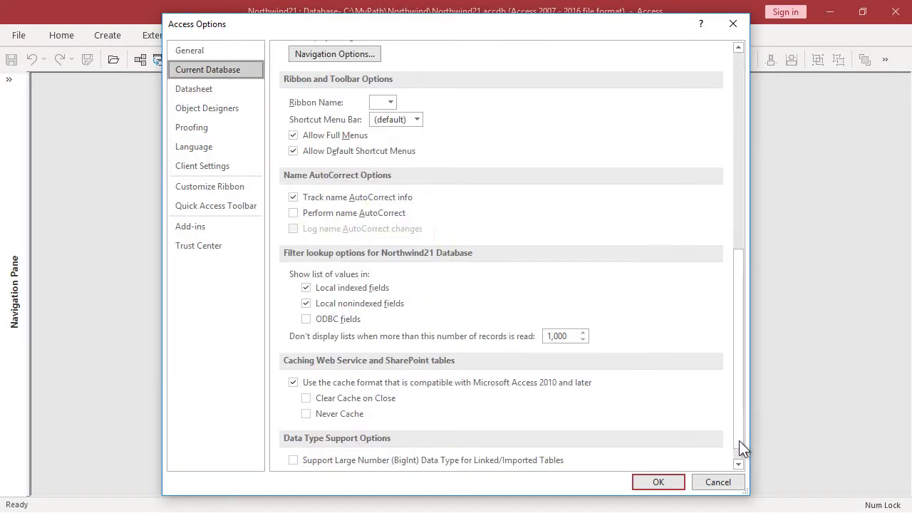
{"action": "left_click", "coordinate": [296, 200]}
{"action": "left_click", "coordinate": [650, 485]}
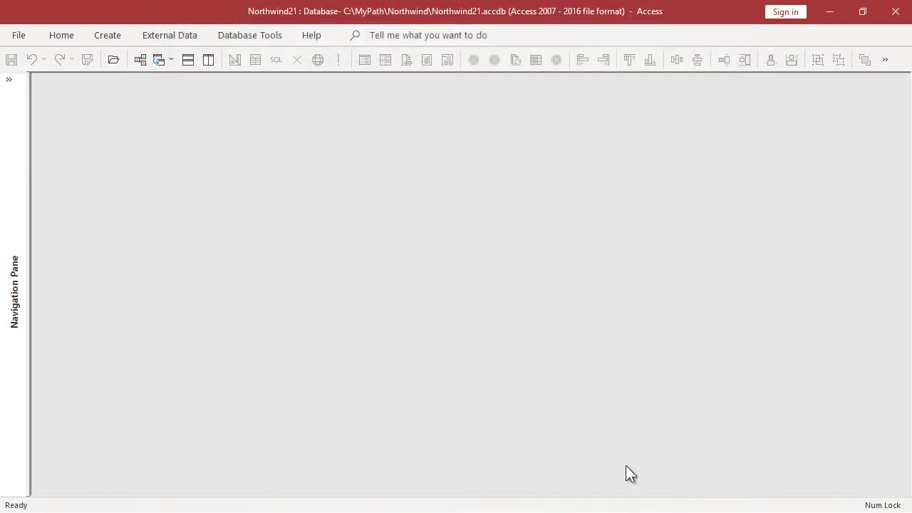
- Compact and repair Northwind21 again and close the reopened login dialog
{"action": "left_click", "coordinate": [18, 36]}
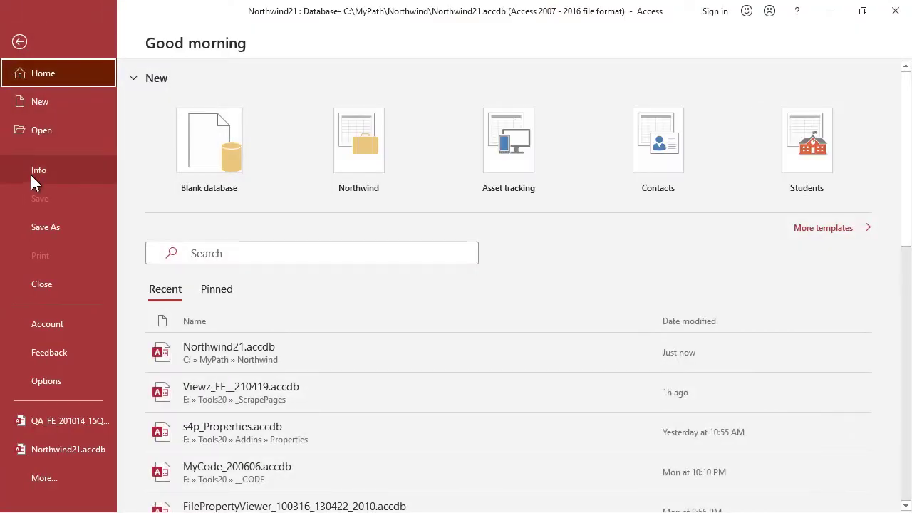
{"action": "left_click", "coordinate": [35, 172]}
{"action": "left_click", "coordinate": [183, 205]}
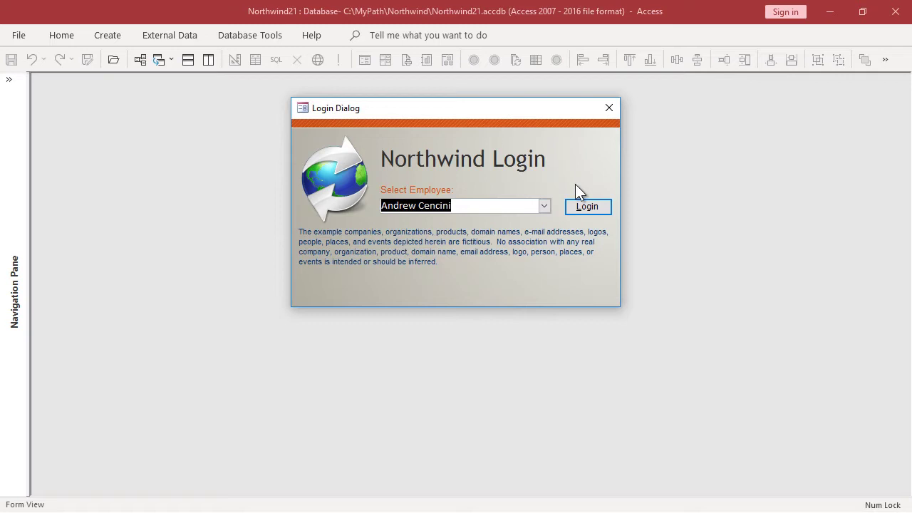
{"action": "left_click", "coordinate": [609, 108]}
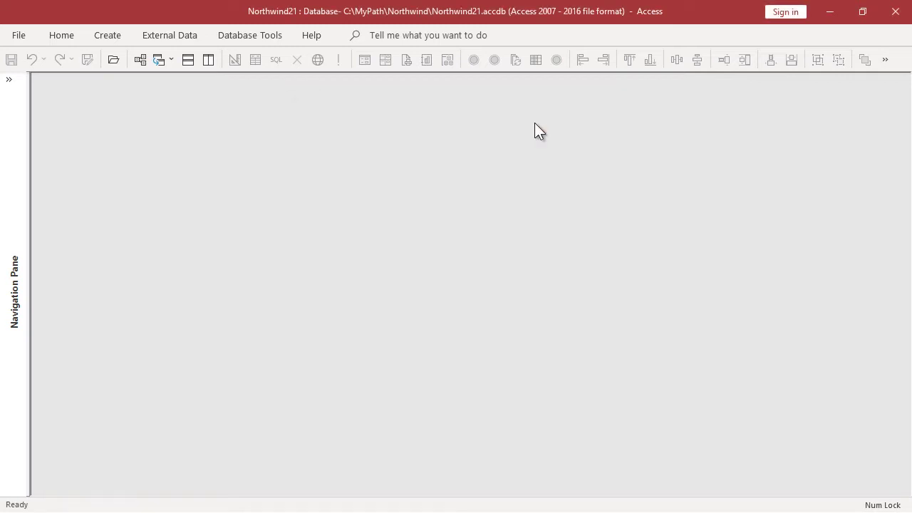
- Reopen the Relationships diagram maximized, with the Add Tables pane closed and hidden toolbar commands shown
{"action": "left_click", "coordinate": [136, 58]}
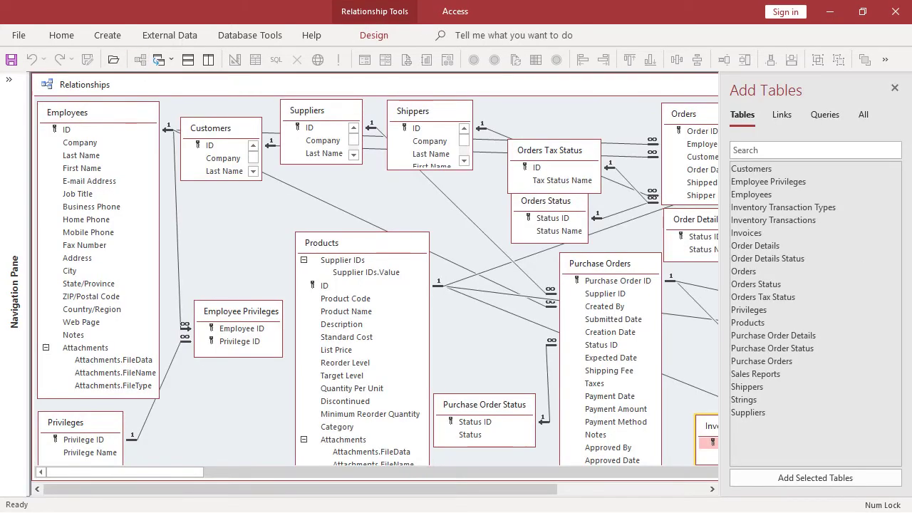
{"action": "left_click", "coordinate": [895, 88]}
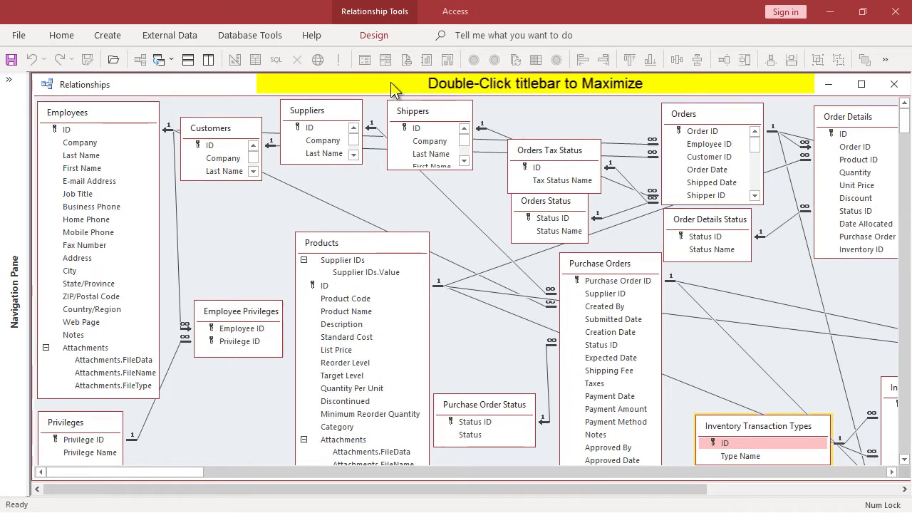
{"action": "double_click", "coordinate": [391, 82]}
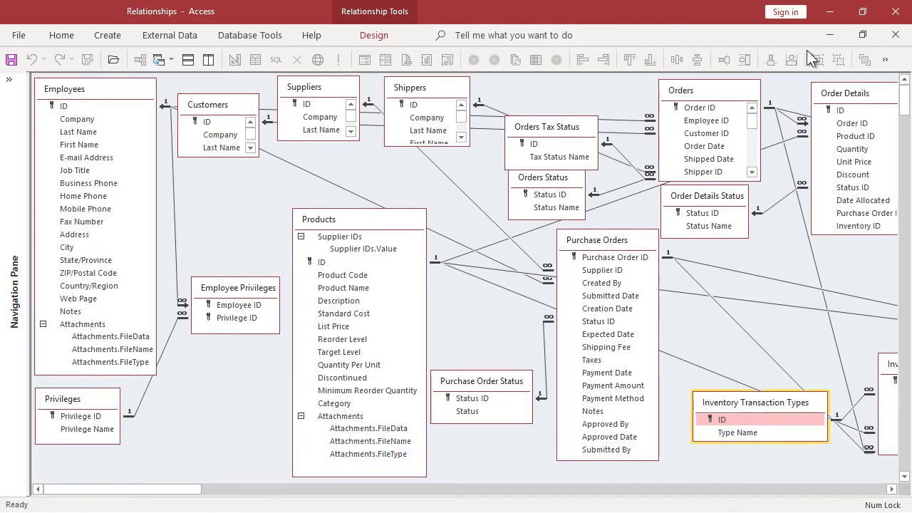
{"action": "left_click", "coordinate": [885, 60]}
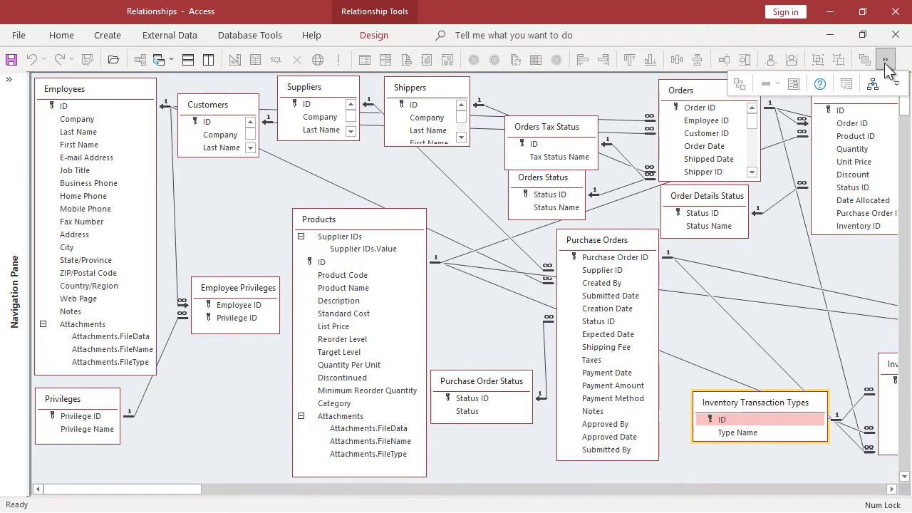
- Open the Customize Quick Access Toolbar dropdown list
{"action": "left_click", "coordinate": [896, 84]}
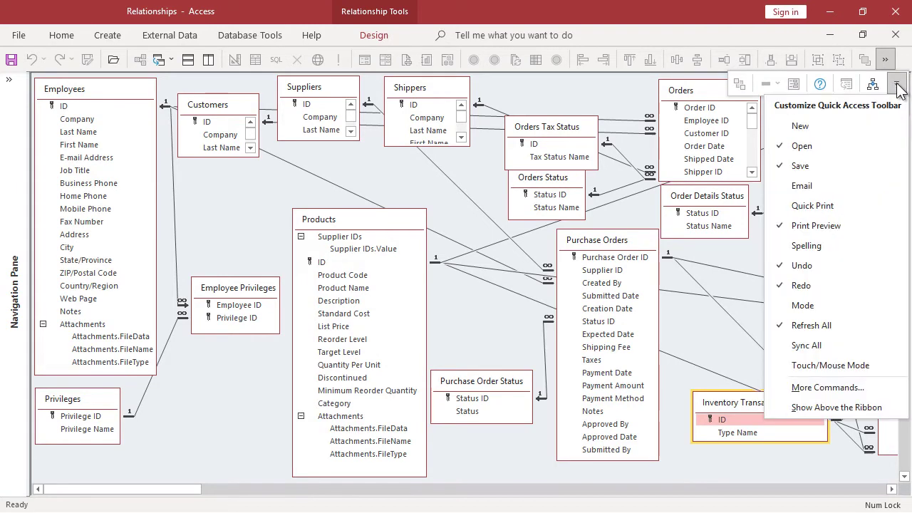
- Show the toolbar above the ribbon; reposition Employee Privileges, Products, Orders Tax Status and Orders Status
{"action": "left_click", "coordinate": [836, 408]}
{"action": "left_click_drag", "start_coordinate": [223, 268], "coordinate": [218, 162]}
{"action": "left_click_drag", "start_coordinate": [378, 198], "coordinate": [271, 224]}
{"action": "left_click_drag", "start_coordinate": [545, 99], "coordinate": [390, 149]}
{"action": "left_click_drag", "start_coordinate": [540, 159], "coordinate": [381, 217]}
- Move Orders beside Shippers and stretch it to show all fields through Status ID
{"action": "left_click_drag", "start_coordinate": [686, 82], "coordinate": [549, 87]}
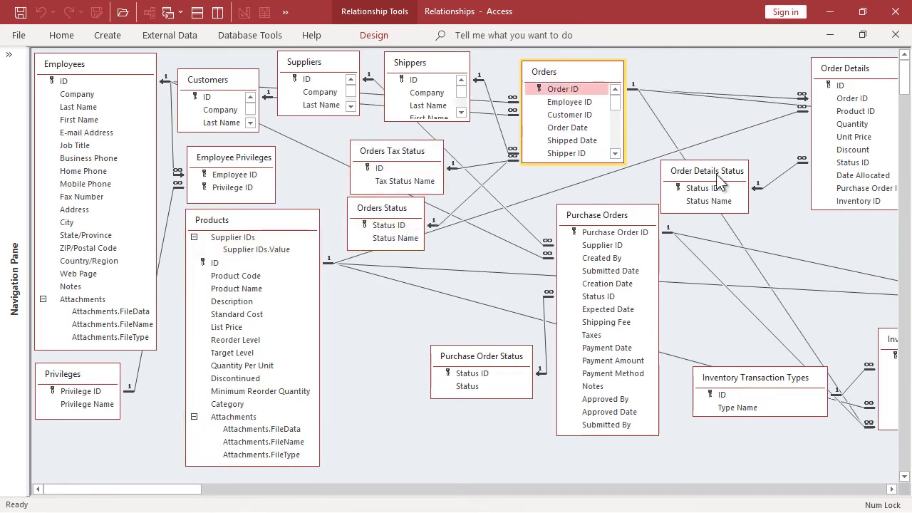
{"action": "left_click_drag", "start_coordinate": [718, 183], "coordinate": [708, 200]}
{"action": "left_click_drag", "start_coordinate": [597, 215], "coordinate": [642, 233]}
{"action": "left_click_drag", "start_coordinate": [571, 163], "coordinate": [572, 335]}
{"action": "left_click_drag", "start_coordinate": [621, 207], "coordinate": [637, 207]}
{"action": "left_click_drag", "start_coordinate": [572, 335], "coordinate": [573, 348]}
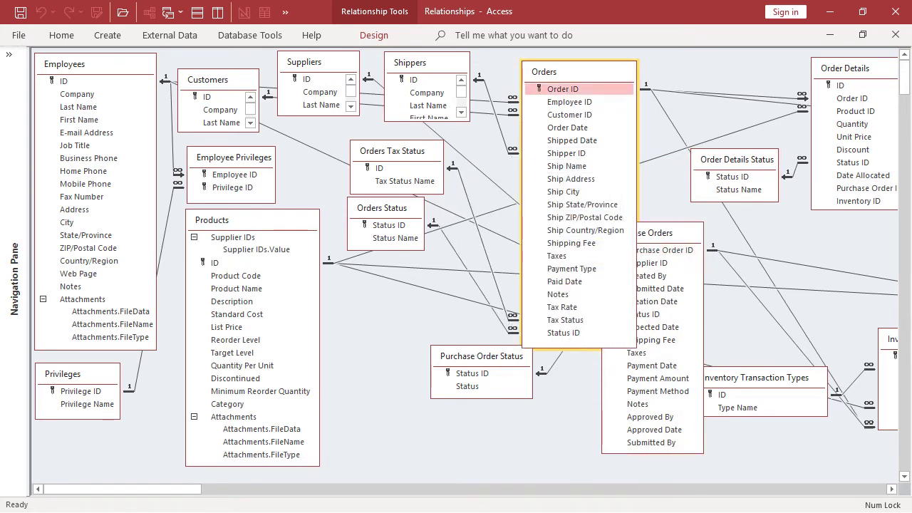
- Shift Shippers slightly up-left and narrow the Shippers and Suppliers tables
{"action": "left_click_drag", "start_coordinate": [444, 60], "coordinate": [439, 58]}
{"action": "left_click_drag", "start_coordinate": [465, 86], "coordinate": [455, 86]}
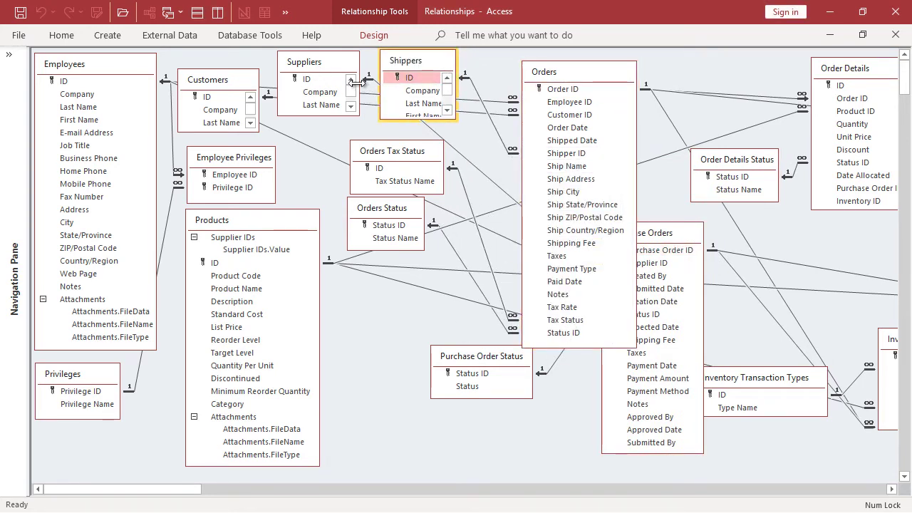
{"action": "left_click_drag", "start_coordinate": [359, 85], "coordinate": [345, 85]}
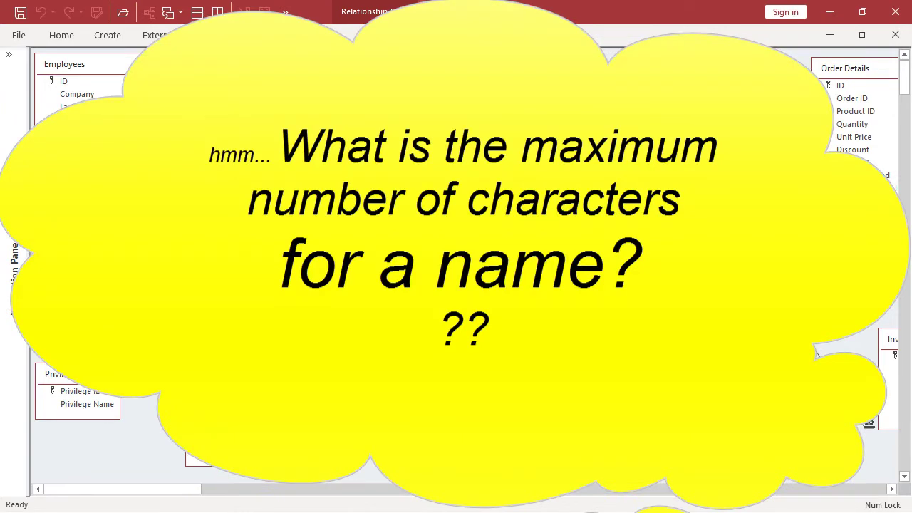
- Shift Orders, Purchase Order Status, Purchase Orders, Order Details Status and Order Details left
{"action": "left_click", "coordinate": [356, 201]}
{"action": "left_click_drag", "start_coordinate": [560, 67], "coordinate": [472, 59]}
{"action": "left_click", "coordinate": [474, 372]}
{"action": "left_click_drag", "start_coordinate": [474, 372], "coordinate": [421, 365]}
{"action": "left_click", "coordinate": [640, 229]}
{"action": "left_click_drag", "start_coordinate": [641, 229], "coordinate": [611, 230]}
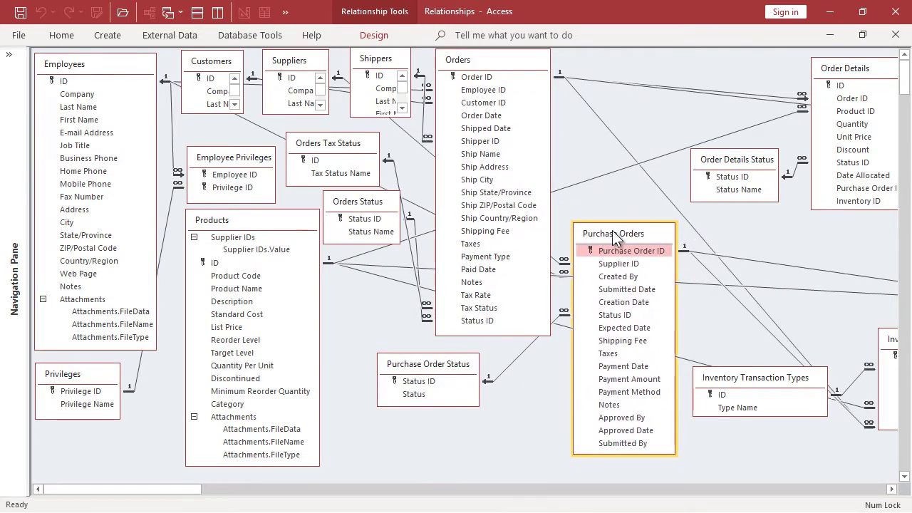
{"action": "left_click_drag", "start_coordinate": [740, 160], "coordinate": [618, 160]}
{"action": "left_click_drag", "start_coordinate": [827, 74], "coordinate": [716, 90]}
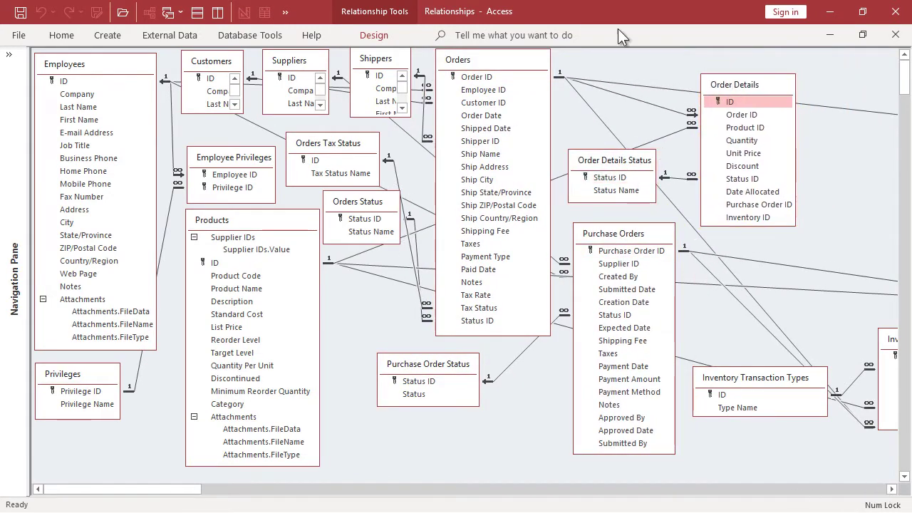
- Raise Order Details Status and Purchase Orders; bring Inventory Transactions and its Types in from the right
{"action": "left_click_drag", "start_coordinate": [627, 160], "coordinate": [634, 116]}
{"action": "left_click_drag", "start_coordinate": [607, 234], "coordinate": [605, 185]}
{"action": "left_click_drag", "start_coordinate": [755, 377], "coordinate": [589, 425]}
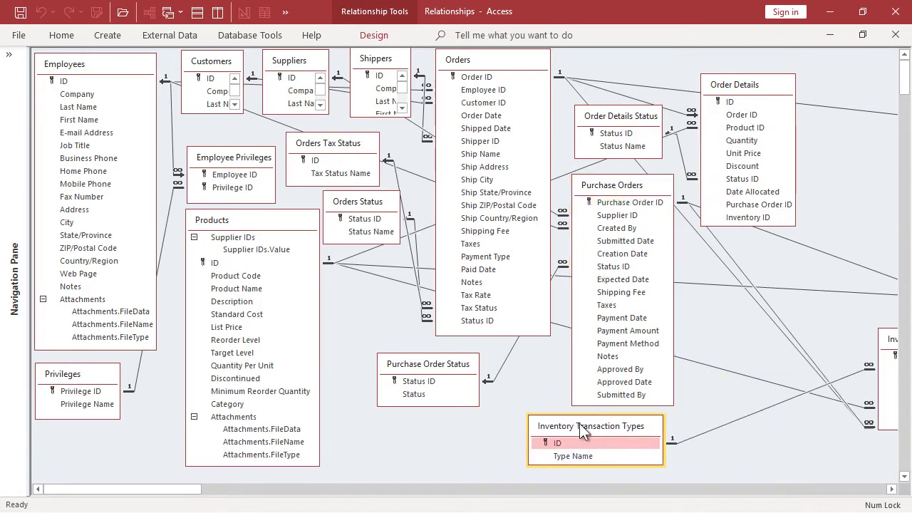
{"action": "left_click_drag", "start_coordinate": [892, 339], "coordinate": [748, 331]}
{"action": "left_click", "coordinate": [891, 488]}
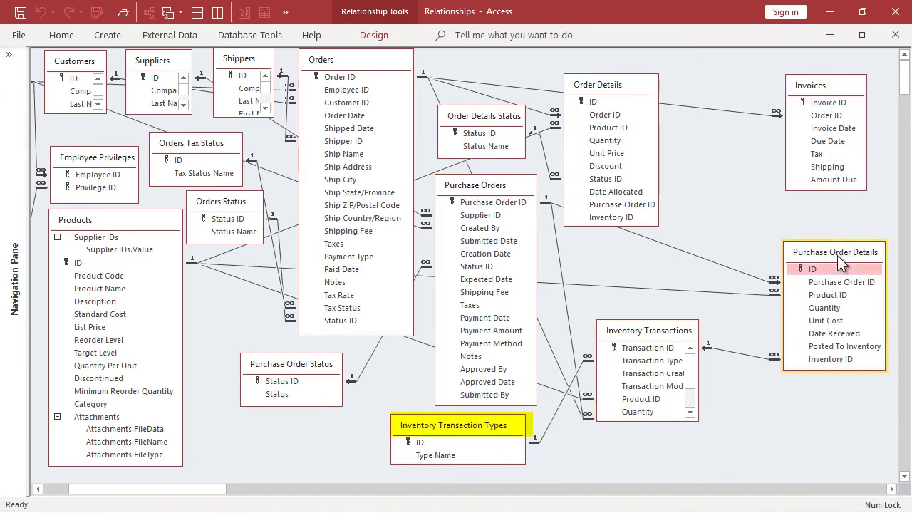
{"action": "left_click_drag", "start_coordinate": [814, 263], "coordinate": [758, 243]}
{"action": "left_click_drag", "start_coordinate": [840, 88], "coordinate": [749, 90]}
{"action": "left_click", "coordinate": [62, 488]}
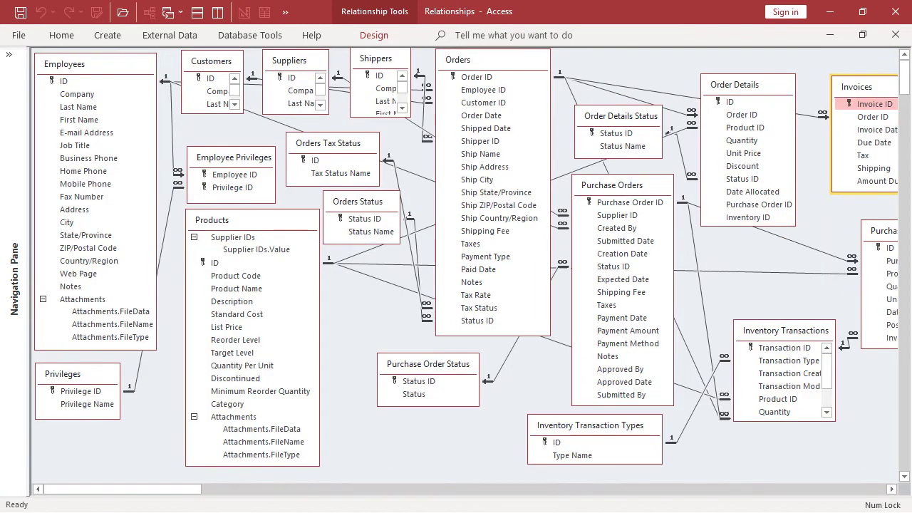
- Narrow Orders and move Orders Status down beside Products, lowering Orders Tax Status
{"action": "left_click_drag", "start_coordinate": [448, 368], "coordinate": [498, 370]}
{"action": "left_click_drag", "start_coordinate": [550, 249], "coordinate": [540, 249]}
{"action": "left_click_drag", "start_coordinate": [359, 209], "coordinate": [364, 375]}
{"action": "left_click_drag", "start_coordinate": [339, 141], "coordinate": [374, 175]}
- Resize Inventory Transactions to show all fields and pull Purchase Order Details into view
{"action": "left_click_drag", "start_coordinate": [786, 320], "coordinate": [787, 266]}
{"action": "left_click_drag", "start_coordinate": [836, 360], "coordinate": [854, 359]}
{"action": "left_click_drag", "start_coordinate": [783, 275], "coordinate": [755, 319]}
{"action": "left_click_drag", "start_coordinate": [629, 425], "coordinate": [608, 426]}
{"action": "left_click_drag", "start_coordinate": [893, 230], "coordinate": [850, 228]}
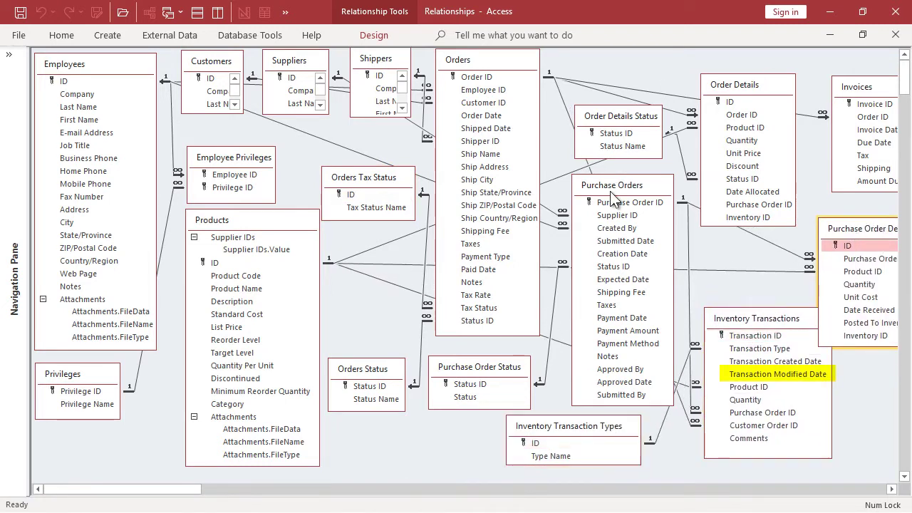
- Move Purchase Orders, Orders, Order Details Status, Order Details and Invoices up and left
{"action": "left_click_drag", "start_coordinate": [610, 192], "coordinate": [600, 192]}
{"action": "left_click_drag", "start_coordinate": [492, 60], "coordinate": [487, 61]}
{"action": "left_click_drag", "start_coordinate": [627, 117], "coordinate": [595, 121]}
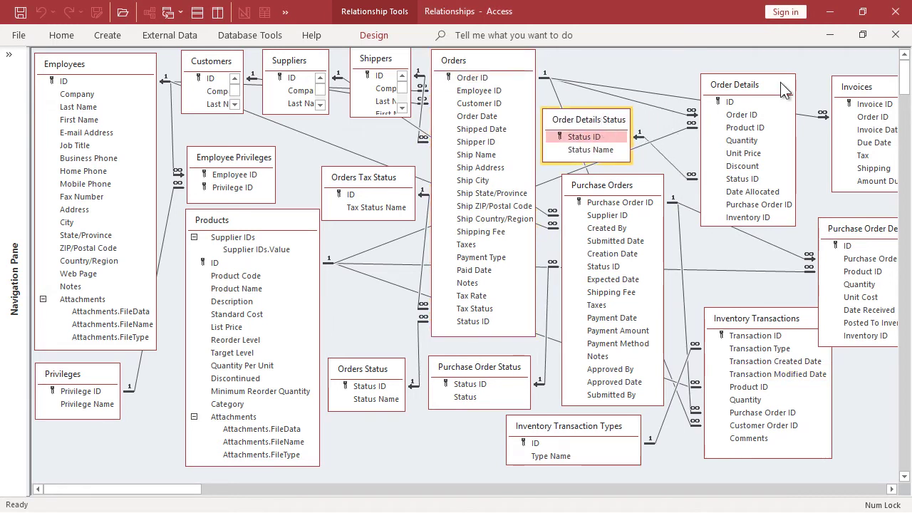
{"action": "left_click_drag", "start_coordinate": [788, 83], "coordinate": [740, 64]}
{"action": "left_click_drag", "start_coordinate": [876, 87], "coordinate": [812, 65]}
- Settle Purchase Orders below Orders and Purchase Order Details beside Inventory Transactions at lower right
{"action": "left_click", "coordinate": [620, 191]}
{"action": "left_click_drag", "start_coordinate": [620, 191], "coordinate": [620, 203]}
{"action": "left_click_drag", "start_coordinate": [553, 426], "coordinate": [416, 436]}
{"action": "left_click_drag", "start_coordinate": [614, 199], "coordinate": [605, 216]}
{"action": "left_click_drag", "start_coordinate": [763, 321], "coordinate": [742, 299]}
{"action": "left_click", "coordinate": [610, 227]}
{"action": "left_click_drag", "start_coordinate": [610, 226], "coordinate": [609, 231]}
{"action": "left_click_drag", "start_coordinate": [883, 239], "coordinate": [860, 205]}
{"action": "left_click_drag", "start_coordinate": [770, 302], "coordinate": [769, 337]}
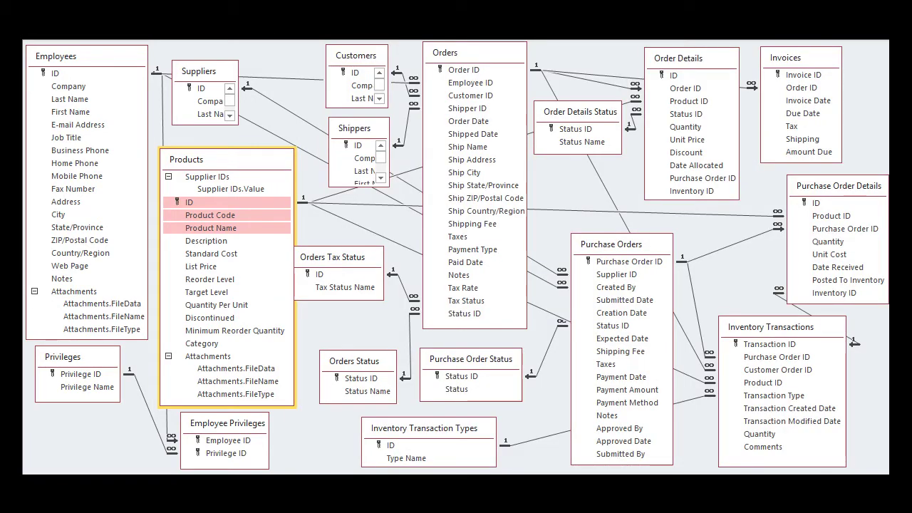
- Nudge the Inventory Transactions table a few pixels to the right
{"action": "left_click", "coordinate": [769, 344]}
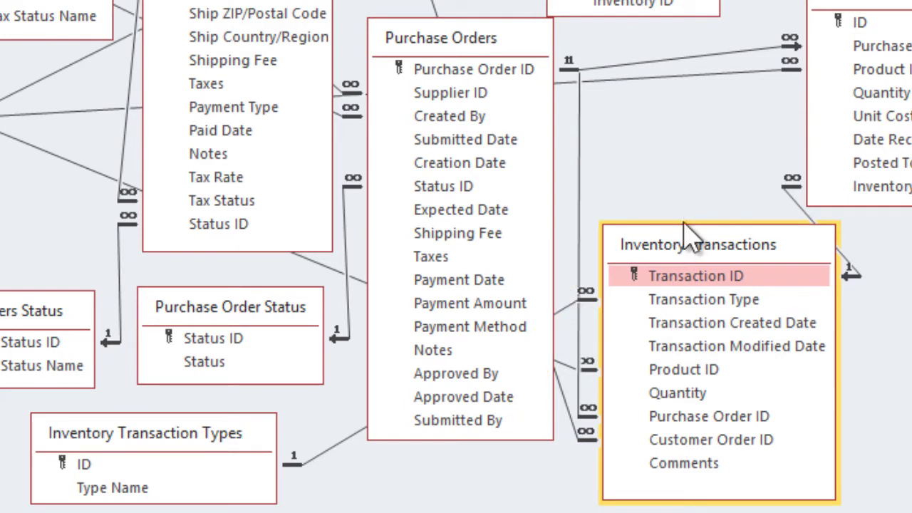
{"action": "left_click_drag", "start_coordinate": [681, 245], "coordinate": [691, 243]}
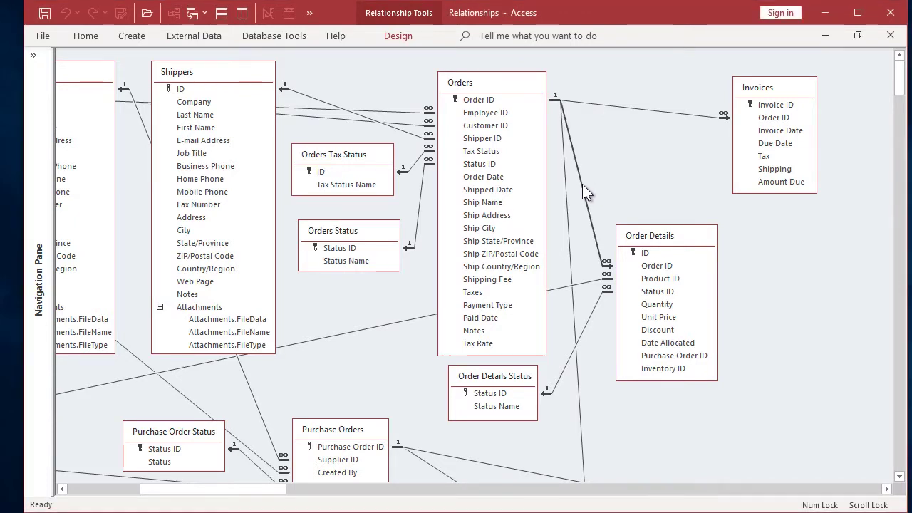
- Open Edit Relationship for the Orders–Order Details join line
{"action": "right_click", "coordinate": [584, 186]}
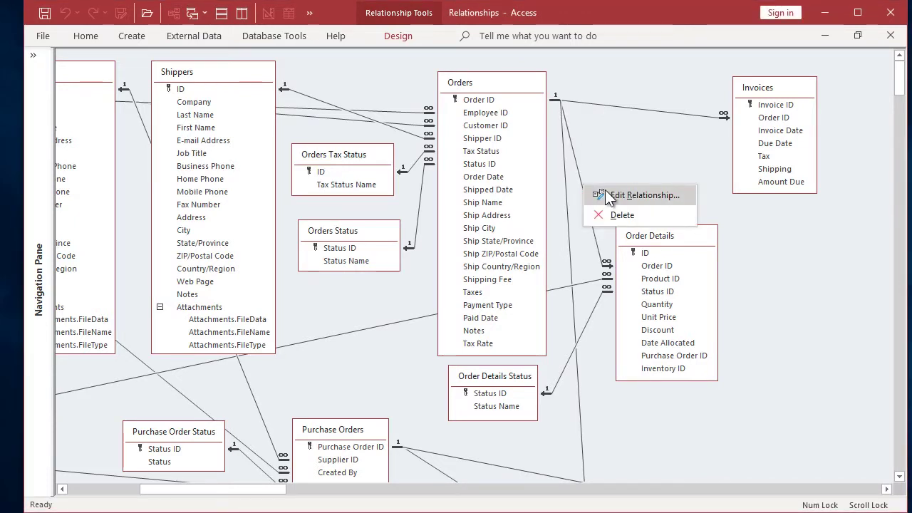
{"action": "left_click", "coordinate": [605, 194]}
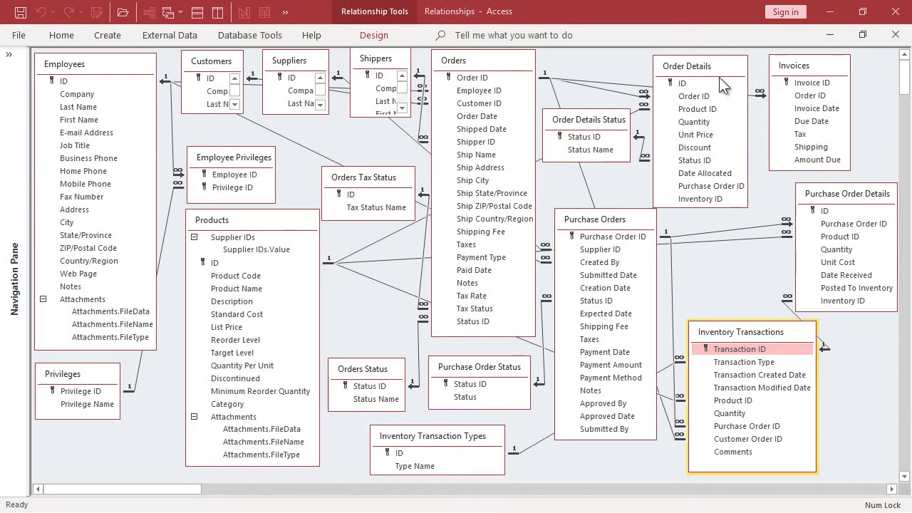
- Open the Order Details table in Design view from the diagram
{"action": "right_click", "coordinate": [684, 67]}
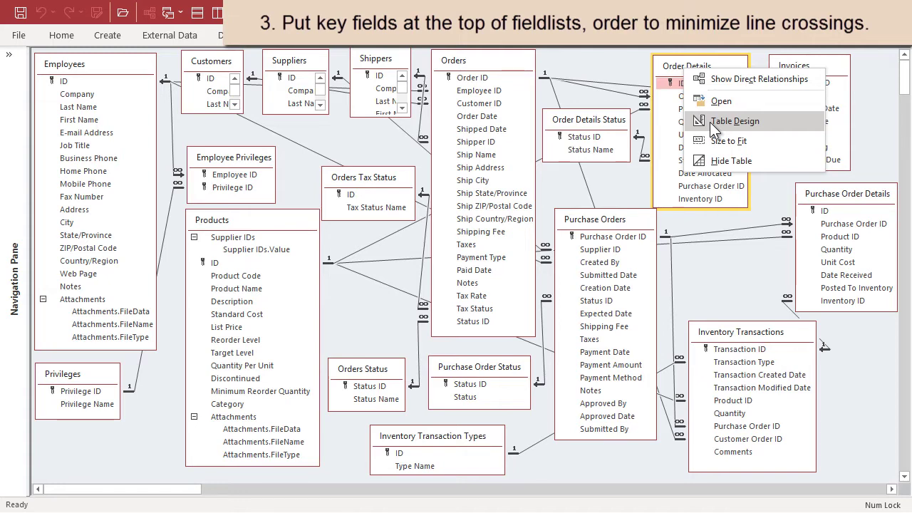
{"action": "left_click", "coordinate": [709, 121]}
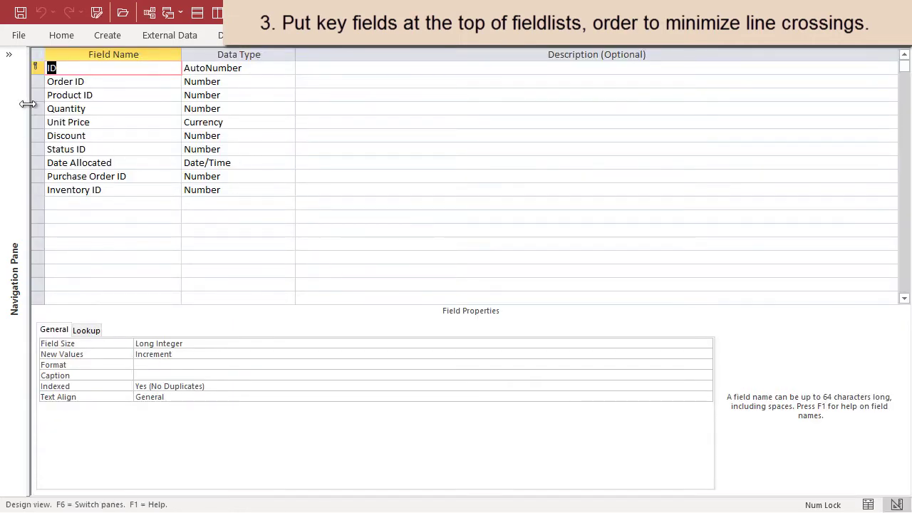
- Move Status ID directly under Product ID in Order Details and save the design
{"action": "left_click", "coordinate": [32, 149]}
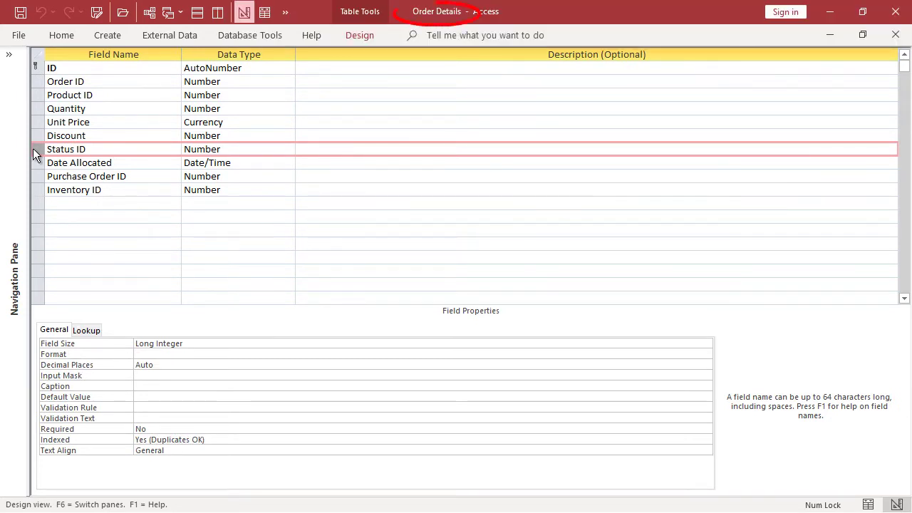
{"action": "left_click_drag", "start_coordinate": [35, 148], "coordinate": [35, 102]}
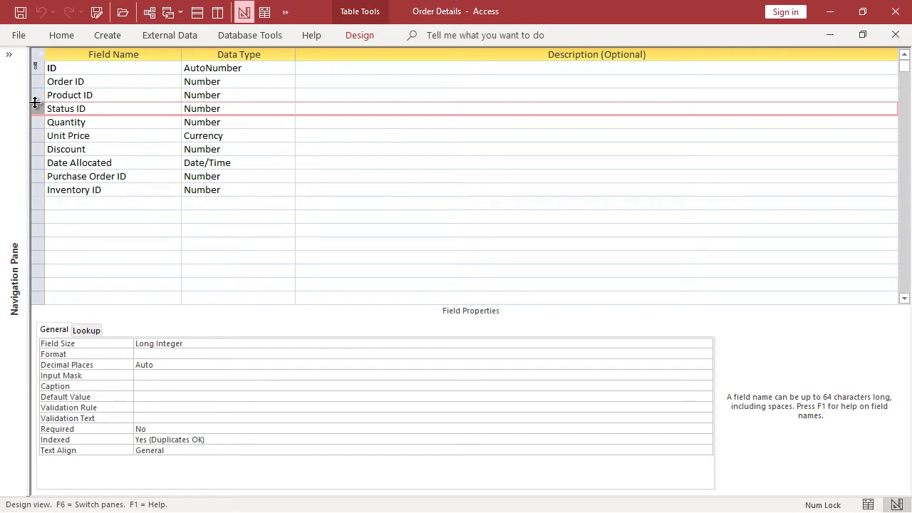
{"action": "left_click", "coordinate": [895, 34]}
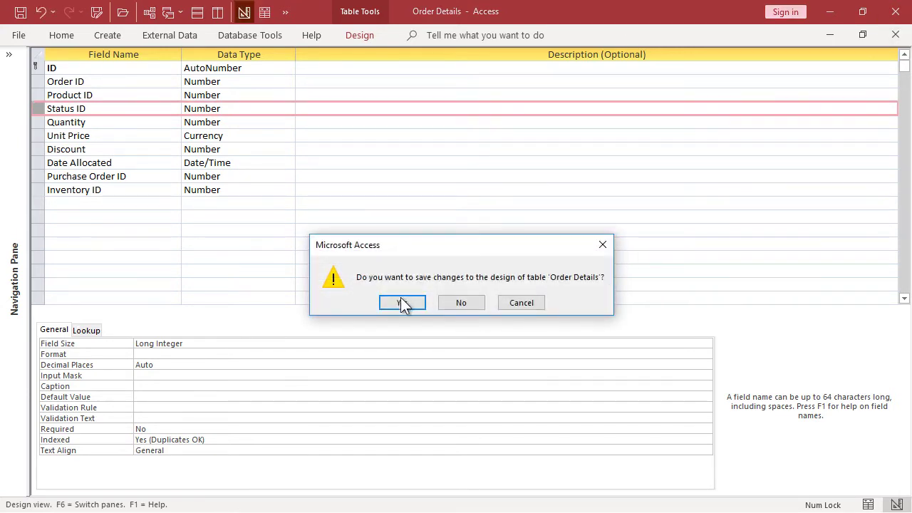
{"action": "left_click", "coordinate": [405, 302]}
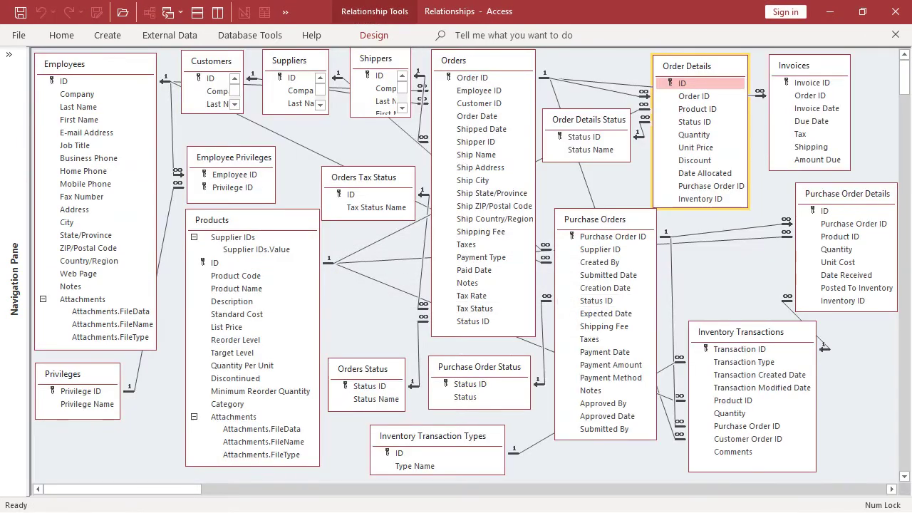
- Open Inventory Transactions in Design view and move Purchase Order ID under Transaction ID
{"action": "right_click", "coordinate": [733, 327]}
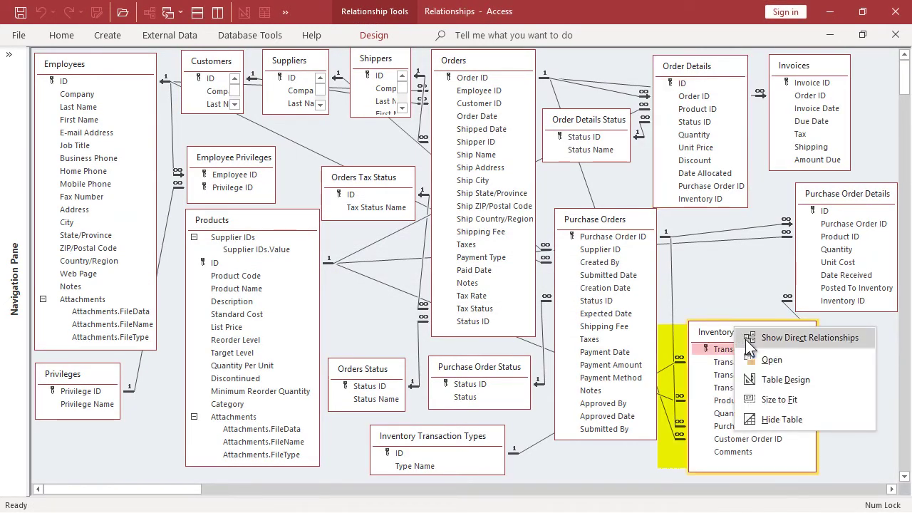
{"action": "left_click", "coordinate": [759, 383]}
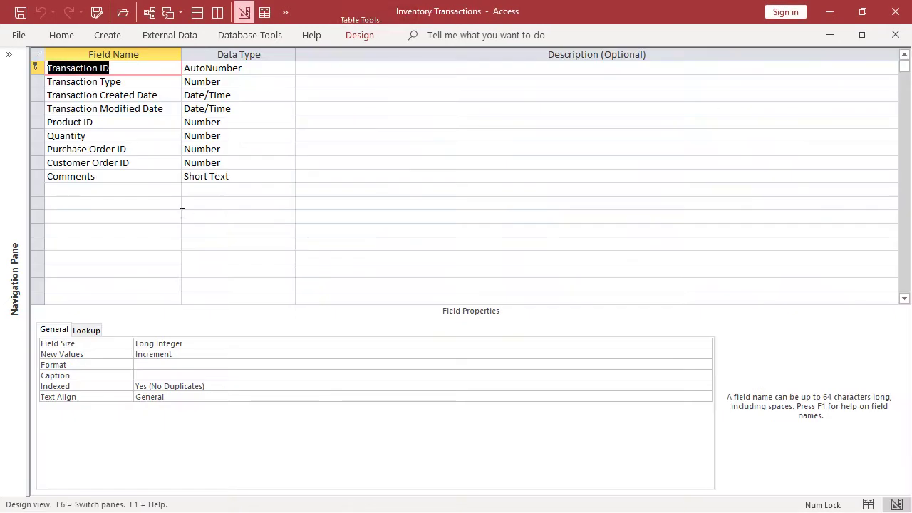
{"action": "left_click", "coordinate": [37, 149]}
{"action": "left_click_drag", "start_coordinate": [37, 149], "coordinate": [42, 87]}
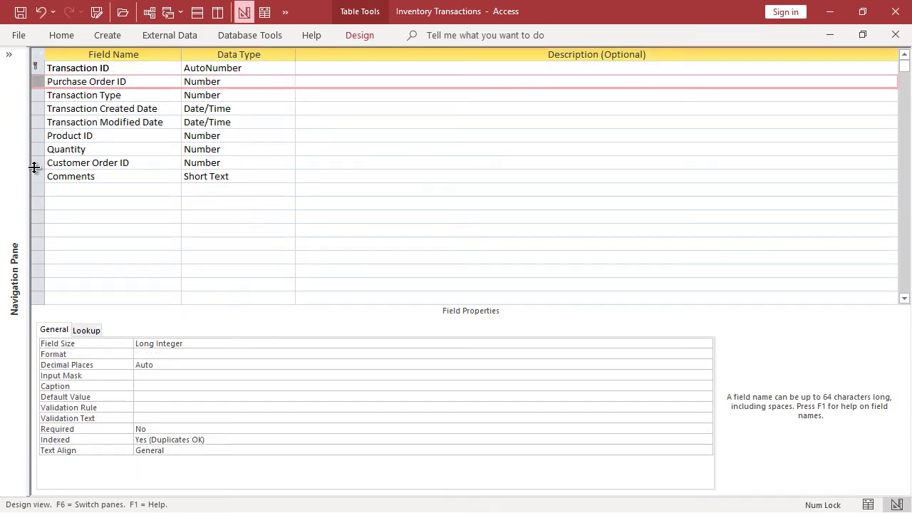
- Place Customer Order ID, then Product ID, after Purchase Order ID and save the table
{"action": "left_click", "coordinate": [35, 163]}
{"action": "left_click_drag", "start_coordinate": [36, 163], "coordinate": [35, 107]}
{"action": "left_click", "coordinate": [36, 136]}
{"action": "left_click", "coordinate": [39, 151]}
{"action": "left_click_drag", "start_coordinate": [39, 151], "coordinate": [39, 119]}
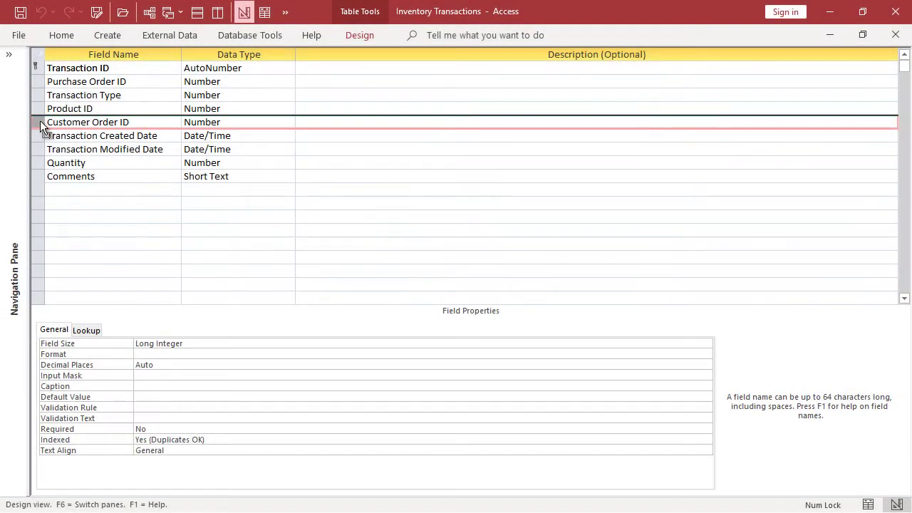
{"action": "left_click_drag", "start_coordinate": [40, 120], "coordinate": [39, 96]}
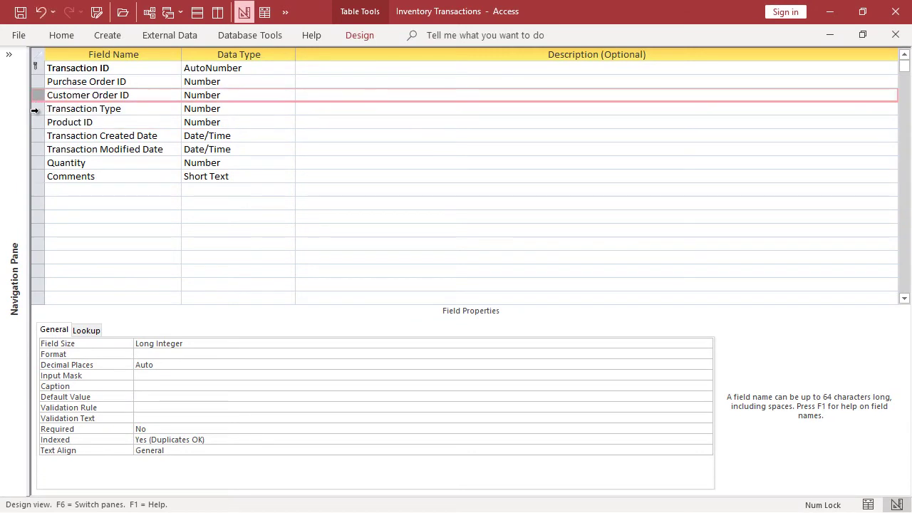
{"action": "left_click", "coordinate": [34, 122]}
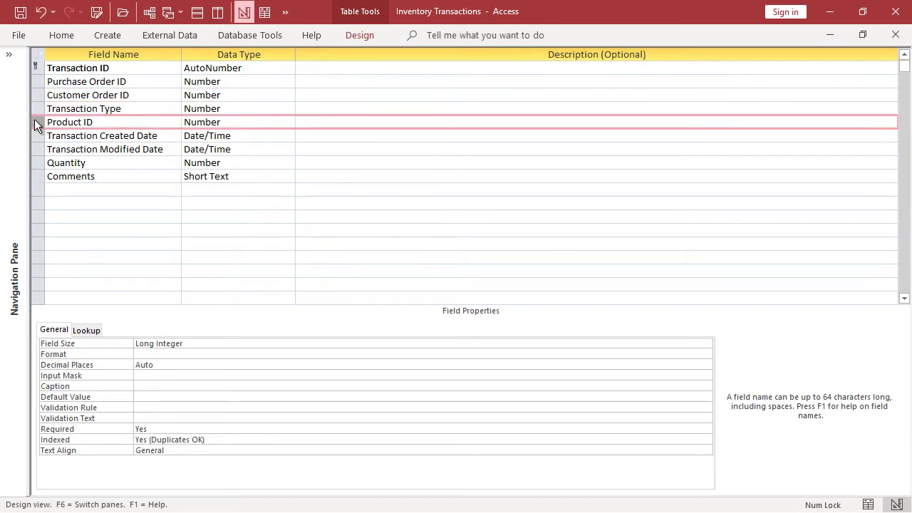
{"action": "left_click_drag", "start_coordinate": [34, 122], "coordinate": [38, 107]}
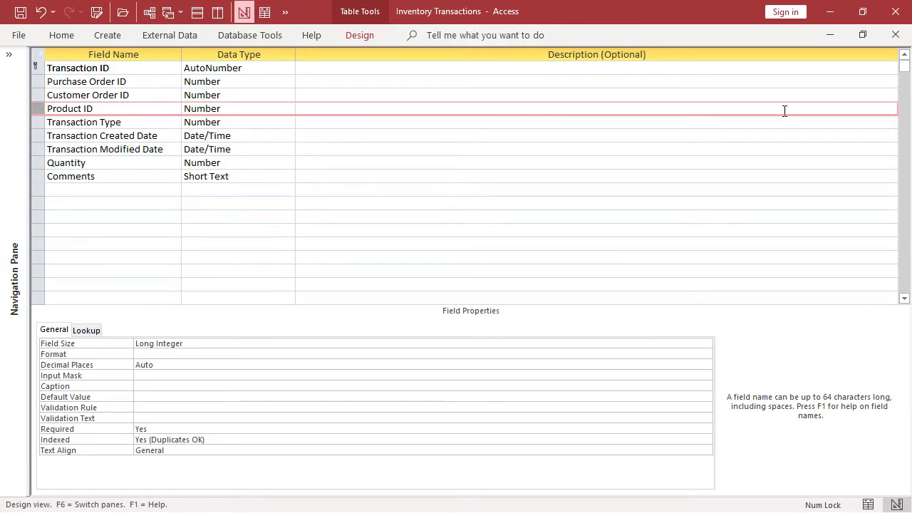
{"action": "left_click", "coordinate": [895, 35]}
{"action": "left_click", "coordinate": [402, 302]}
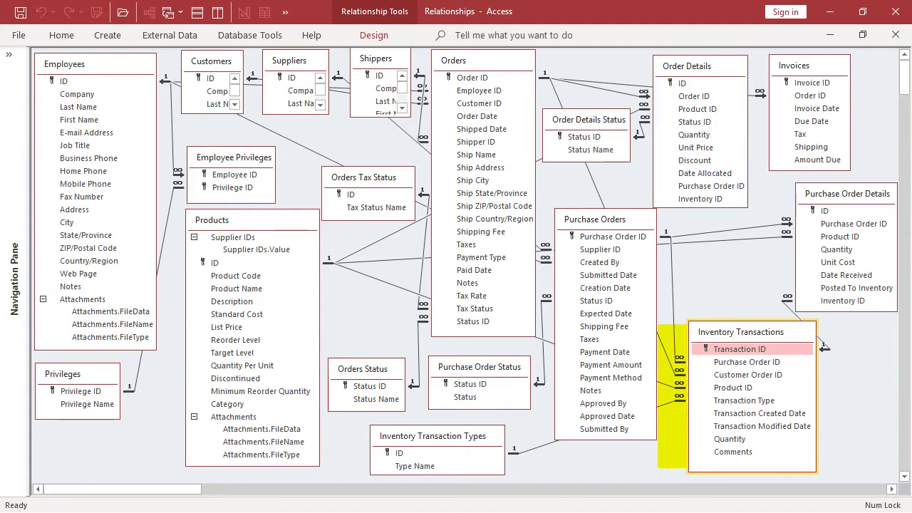
- Move Shipper ID directly below Customer ID in the Orders table design and save it
{"action": "left_click", "coordinate": [467, 60]}
{"action": "right_click", "coordinate": [467, 59]}
{"action": "left_click", "coordinate": [493, 116]}
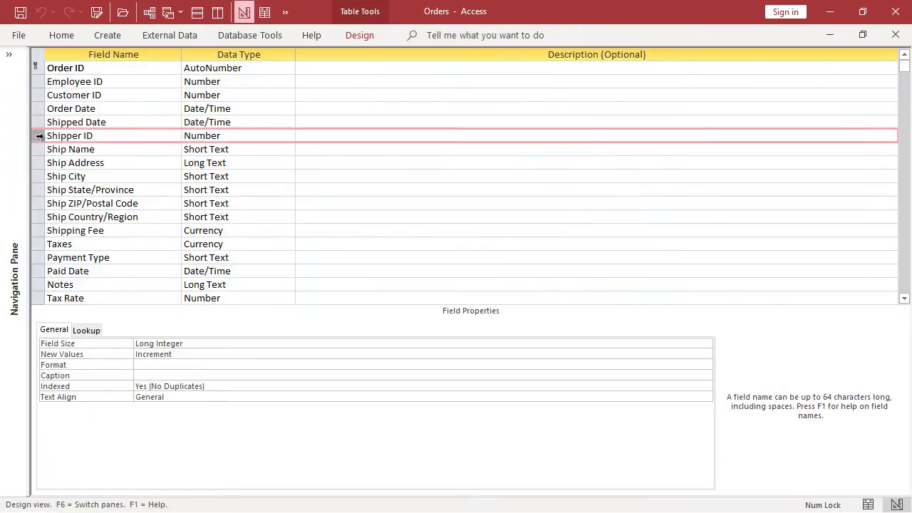
{"action": "left_click", "coordinate": [40, 135]}
{"action": "left_click_drag", "start_coordinate": [40, 136], "coordinate": [39, 102]}
{"action": "left_click", "coordinate": [896, 34]}
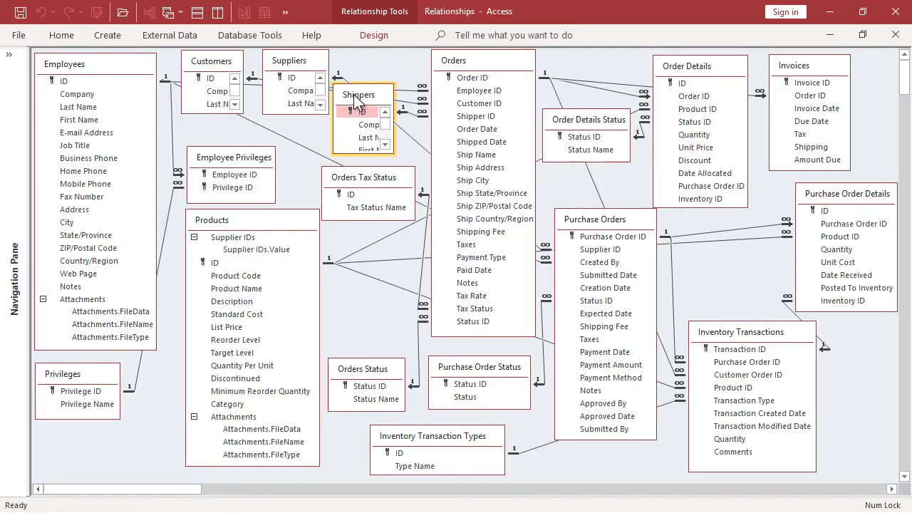
- Shift Shippers lower, Inventory Transactions right and Purchase Orders down-right in the diagram
{"action": "left_click_drag", "start_coordinate": [356, 100], "coordinate": [367, 109]}
{"action": "left_click_drag", "start_coordinate": [719, 334], "coordinate": [757, 337]}
{"action": "left_click_drag", "start_coordinate": [591, 219], "coordinate": [616, 252]}
{"action": "right_click", "coordinate": [876, 202]}
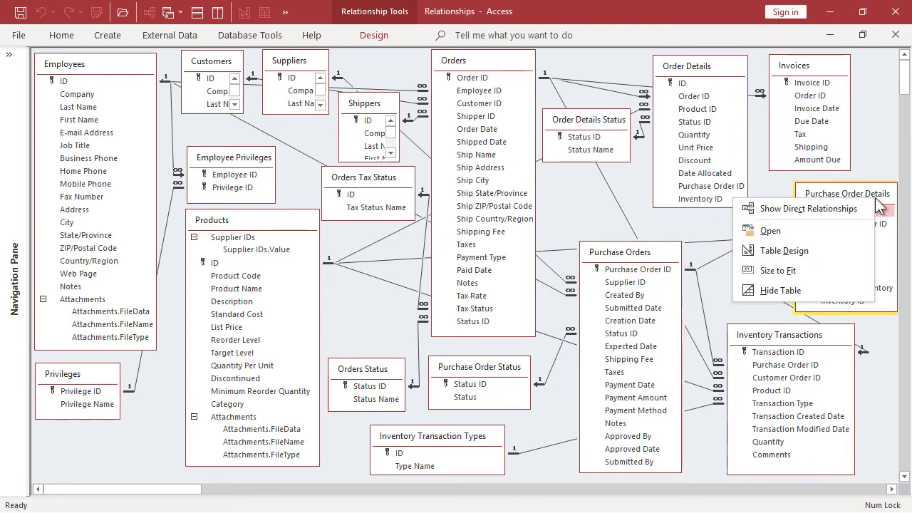
- In the Purchase Order Details design, drag Product ID above Purchase Order ID and save the table
{"action": "left_click", "coordinate": [782, 252]}
{"action": "left_click", "coordinate": [40, 94]}
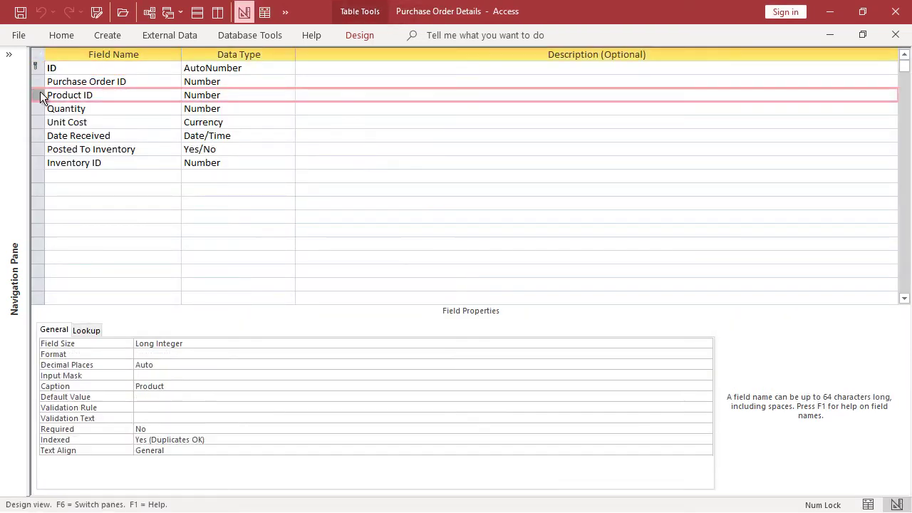
{"action": "left_click_drag", "start_coordinate": [40, 94], "coordinate": [38, 78]}
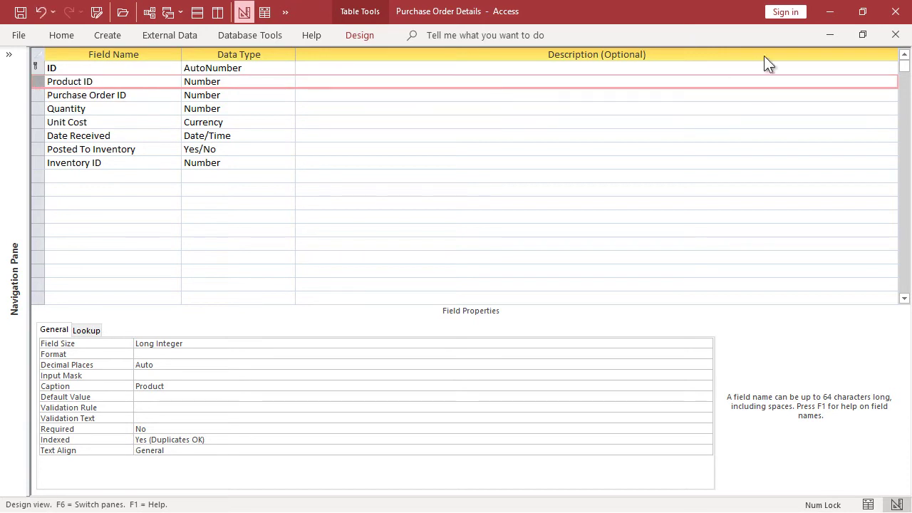
{"action": "left_click", "coordinate": [896, 34]}
{"action": "left_click", "coordinate": [402, 305]}
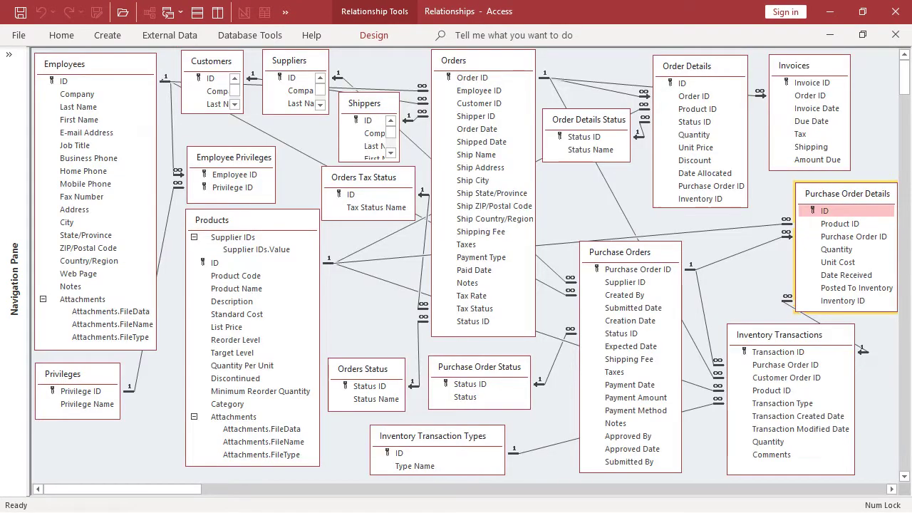
- Put Privileges under Employees, Products beside Employees, and Employee Privileges under Products
{"action": "left_click_drag", "start_coordinate": [235, 157], "coordinate": [171, 433]}
{"action": "left_click_drag", "start_coordinate": [114, 373], "coordinate": [114, 361]}
{"action": "left_click", "coordinate": [124, 344]}
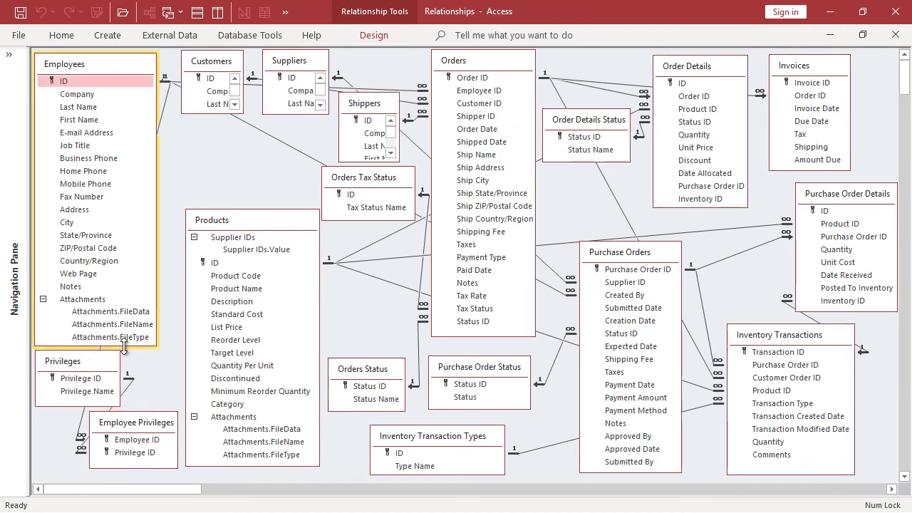
{"action": "left_click_drag", "start_coordinate": [140, 423], "coordinate": [137, 440]}
{"action": "left_click_drag", "start_coordinate": [110, 372], "coordinate": [117, 375]}
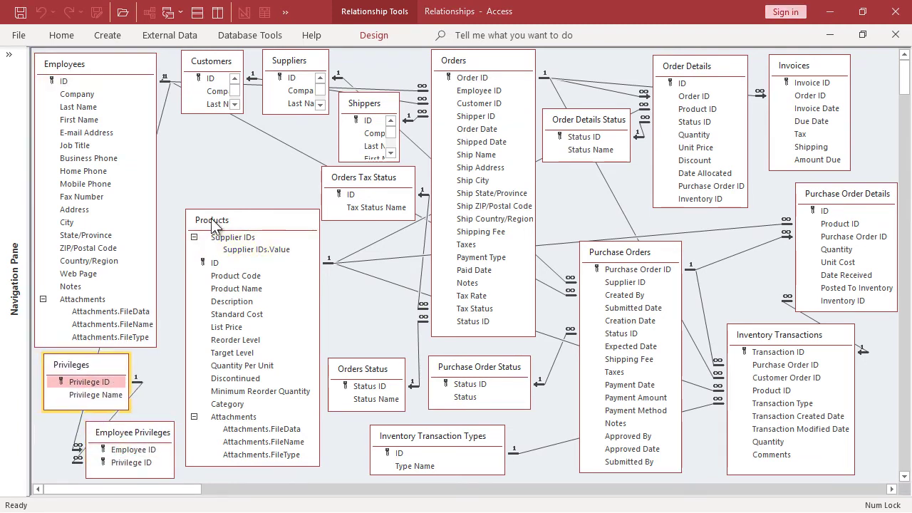
{"action": "left_click_drag", "start_coordinate": [214, 221], "coordinate": [196, 159]}
{"action": "left_click_drag", "start_coordinate": [112, 436], "coordinate": [224, 432]}
{"action": "mouse_move", "coordinate": [230, 157]}
{"action": "left_mouse_down"}
{"action": "mouse_move", "coordinate": [230, 176]}
{"action": "mouse_move", "coordinate": [230, 169]}
{"action": "left_mouse_up"}
- Move Orders Tax Status toward Orders, shift Suppliers and Shippers, and set Customers next to Orders
{"action": "left_click_drag", "start_coordinate": [363, 181], "coordinate": [340, 268]}
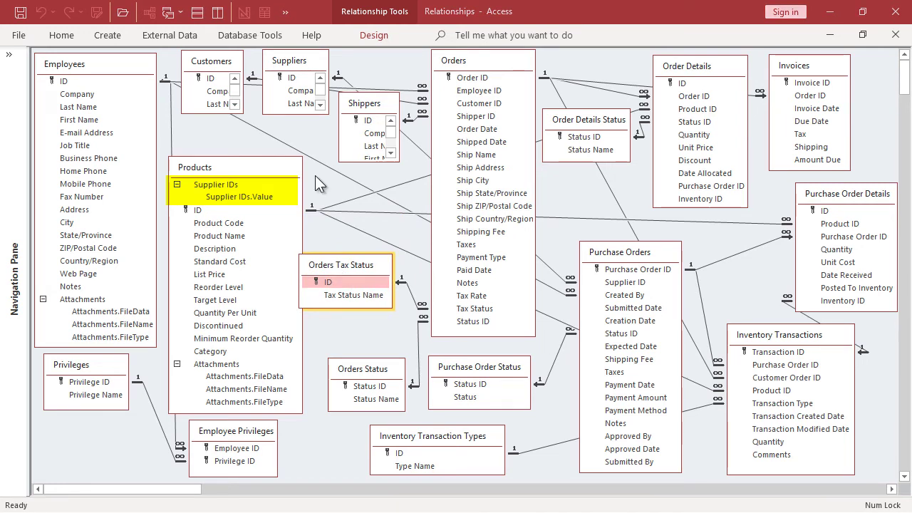
{"action": "left_click_drag", "start_coordinate": [211, 59], "coordinate": [222, 85]}
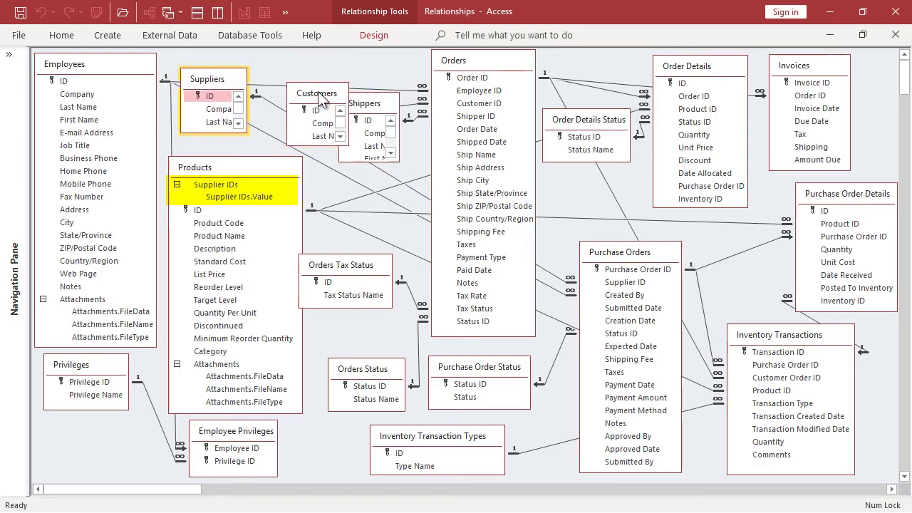
{"action": "left_click_drag", "start_coordinate": [320, 96], "coordinate": [306, 70]}
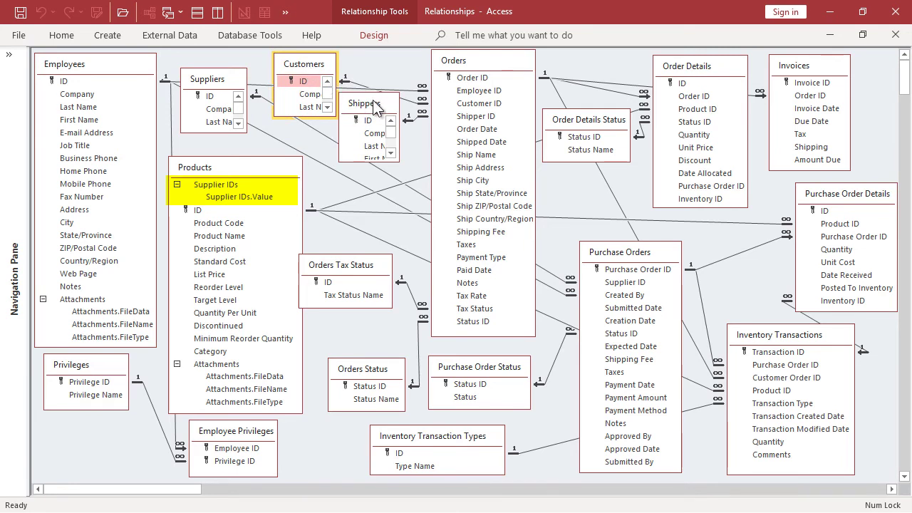
{"action": "left_click_drag", "start_coordinate": [376, 112], "coordinate": [375, 145]}
{"action": "left_click_drag", "start_coordinate": [308, 63], "coordinate": [369, 65]}
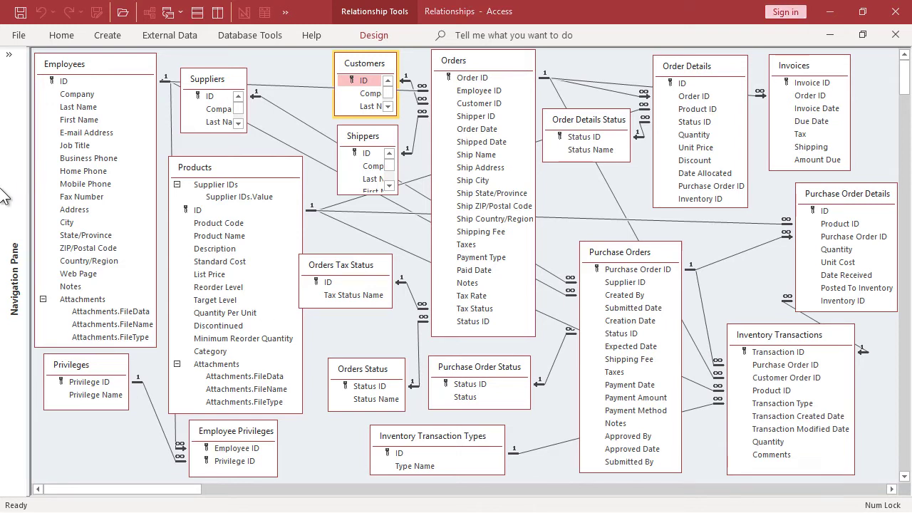
- Save the Relationships layout, then open the Products table from the Navigation Pane
{"action": "left_click", "coordinate": [20, 12]}
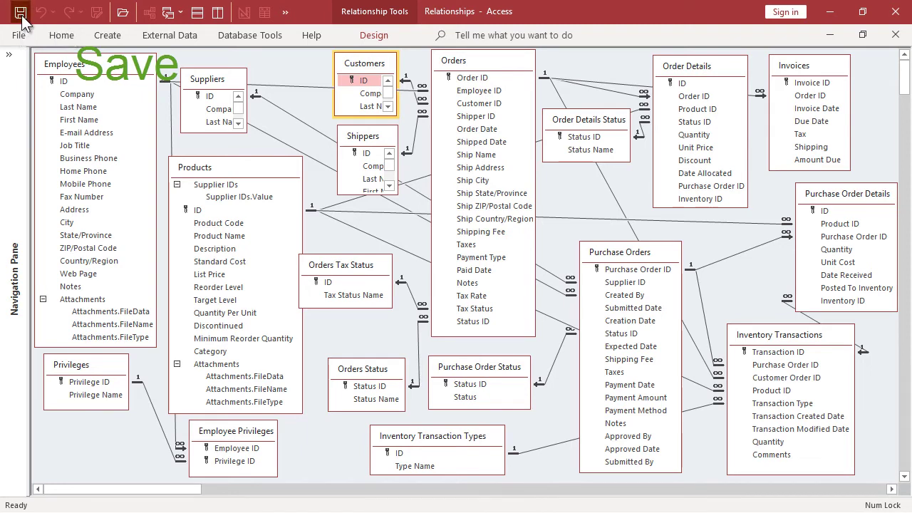
{"action": "left_click", "coordinate": [9, 54]}
{"action": "double_click", "coordinate": [44, 312]}
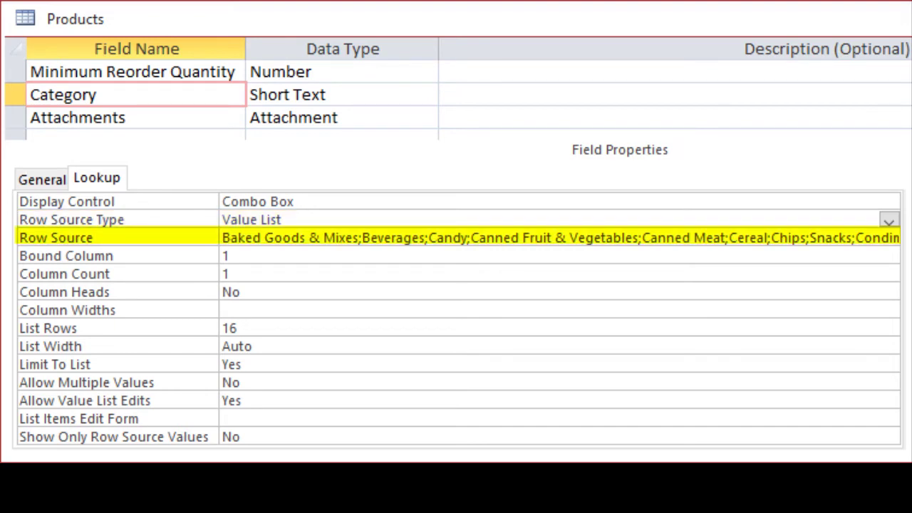
- Zoom the Category field's Row Source to read its full value list, then close the Zoom box
{"action": "key", "text": "shift+F2"}
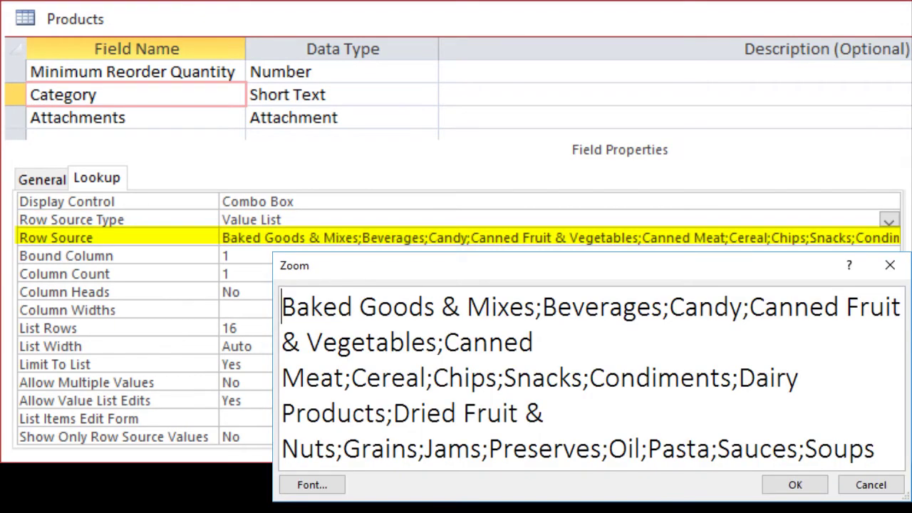
{"action": "key", "text": "Escape"}
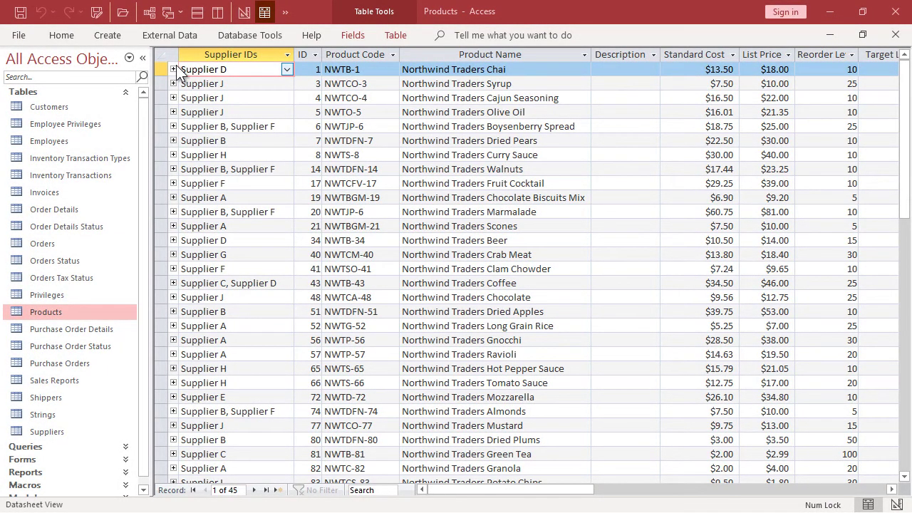
- Expand the subdatasheets of the Chai, Syrup and Cajun Seasoning rows to see their linked supplier records
{"action": "left_click", "coordinate": [173, 69]}
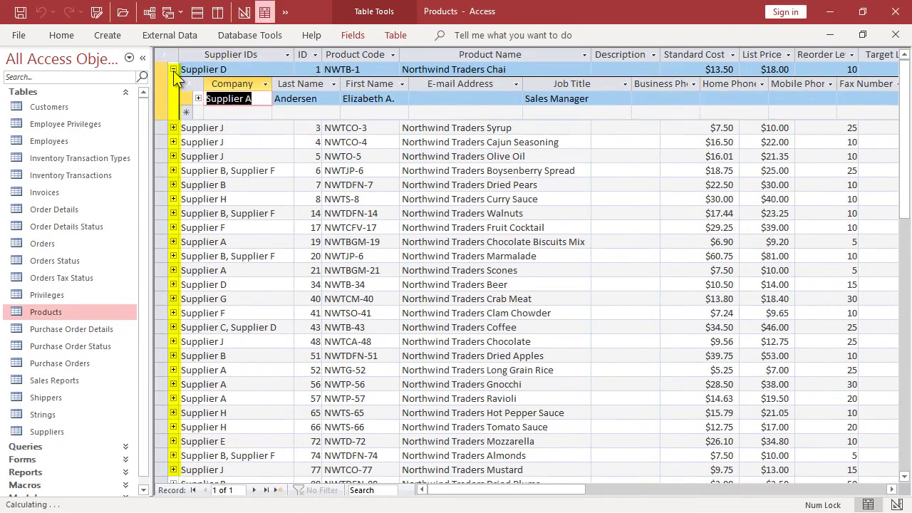
{"action": "left_click", "coordinate": [173, 129]}
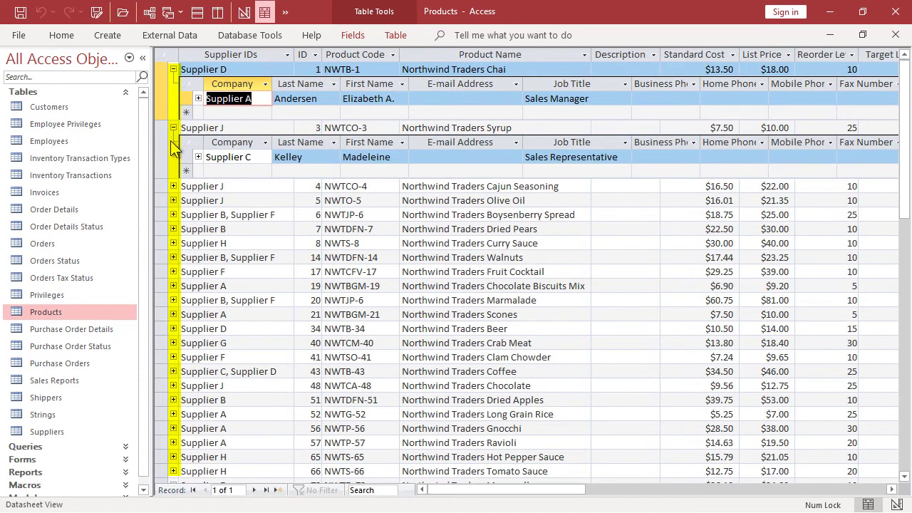
{"action": "left_click", "coordinate": [173, 186]}
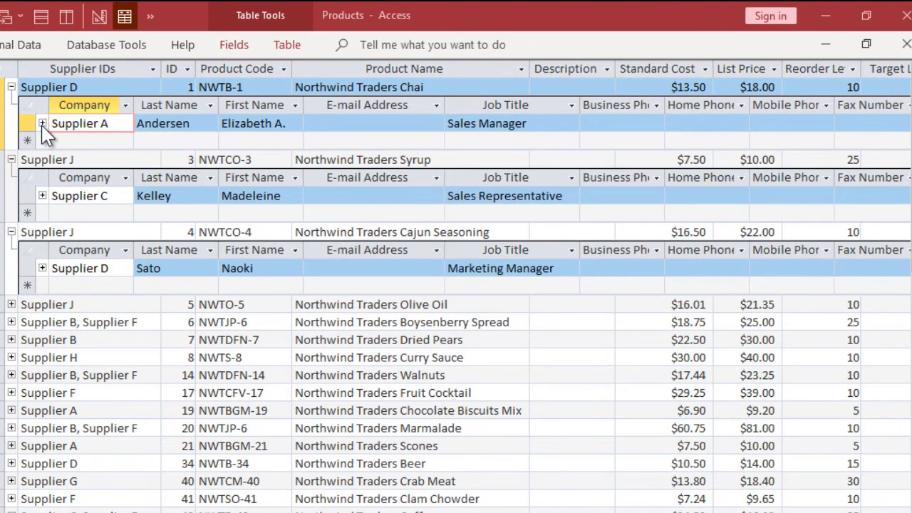
- Expand Supplier A's purchase orders and order 90's line items, then point out the Product, Supplier IDs, Company and Purchase Order ID columns
{"action": "left_click", "coordinate": [41, 122]}
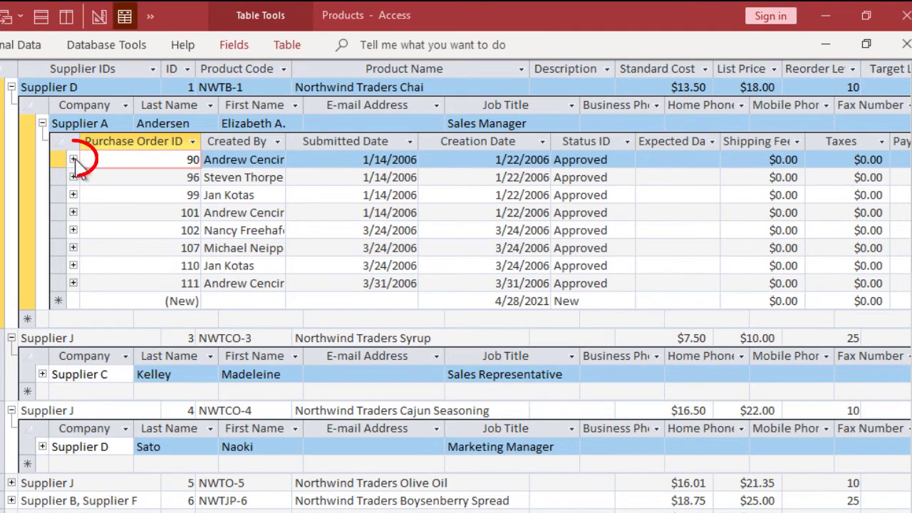
{"action": "left_click", "coordinate": [73, 159]}
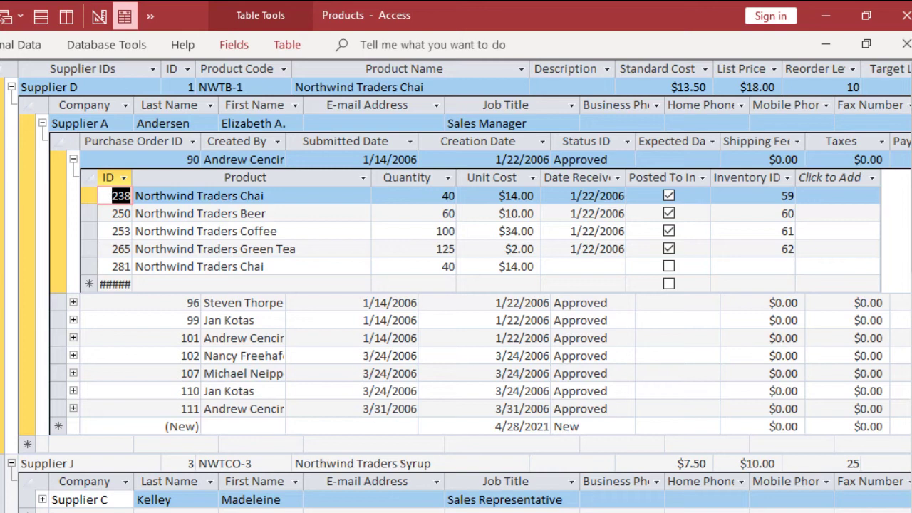
{"action": "left_click", "coordinate": [245, 177]}
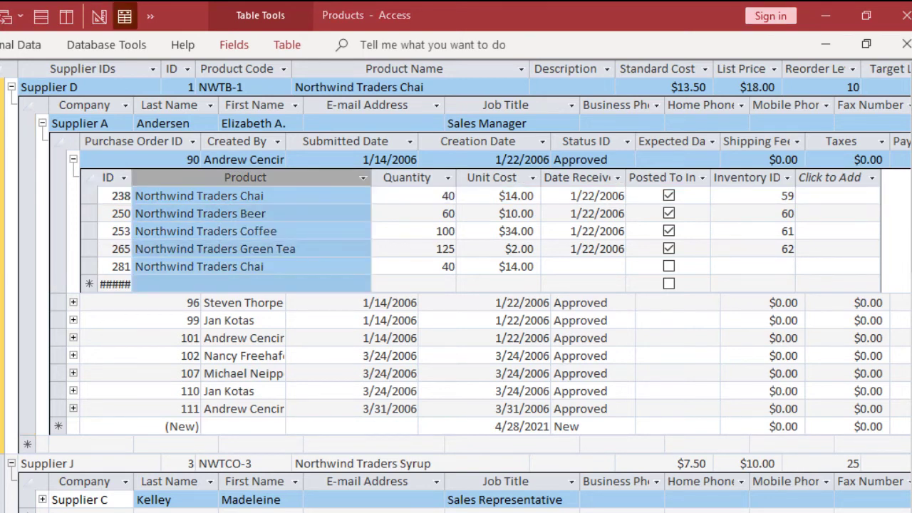
{"action": "left_click", "coordinate": [47, 87]}
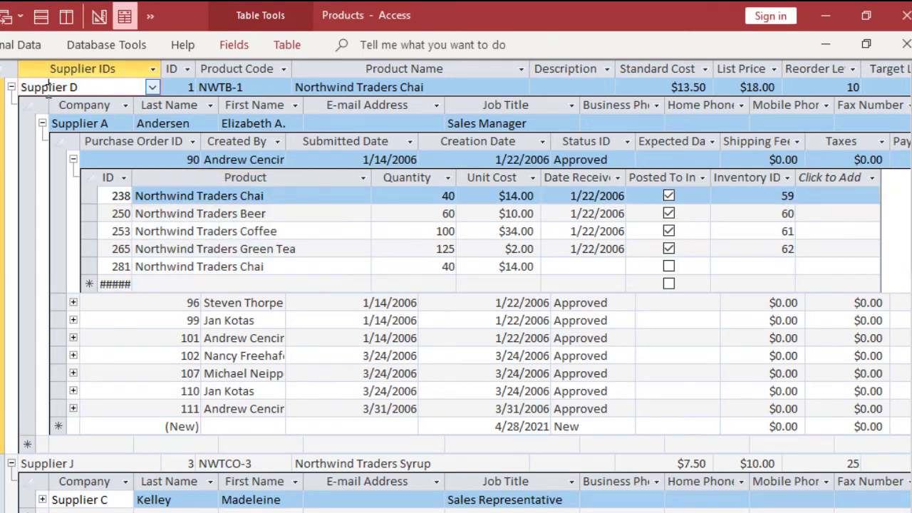
{"action": "left_click", "coordinate": [89, 106]}
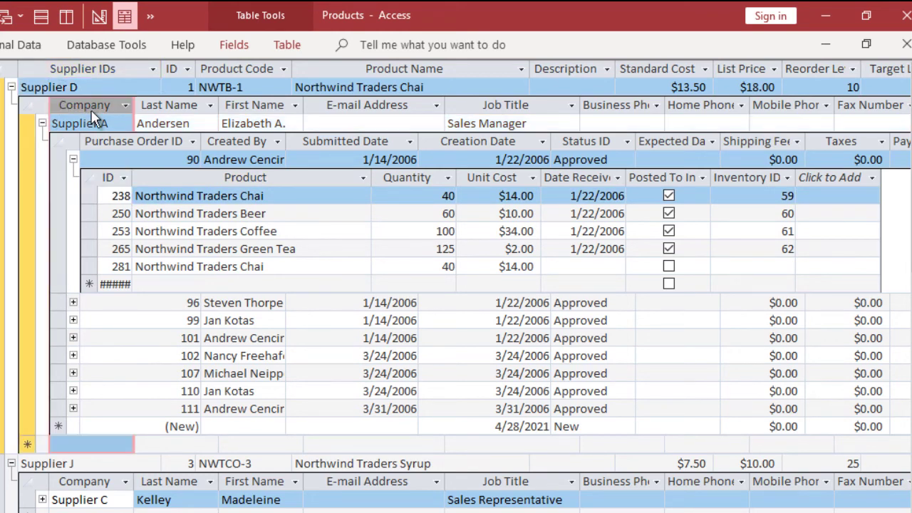
{"action": "left_click", "coordinate": [131, 144]}
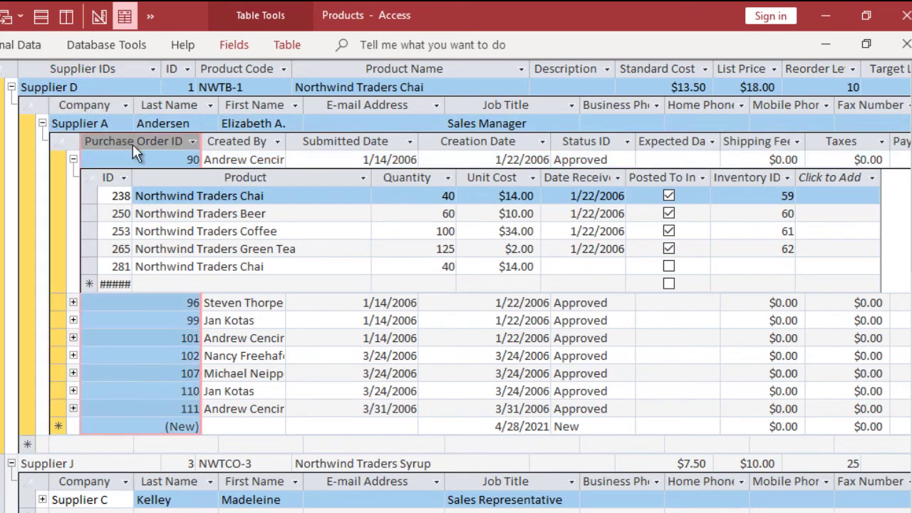
{"action": "left_click", "coordinate": [187, 182]}
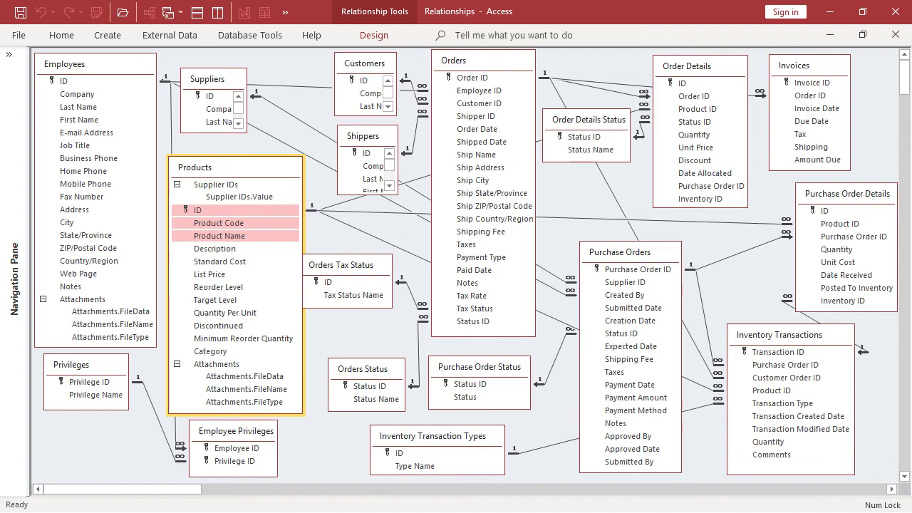
- Start a Snagit capture of the Relationships diagram with the Print Screen key
{"action": "key", "text": "Print"}
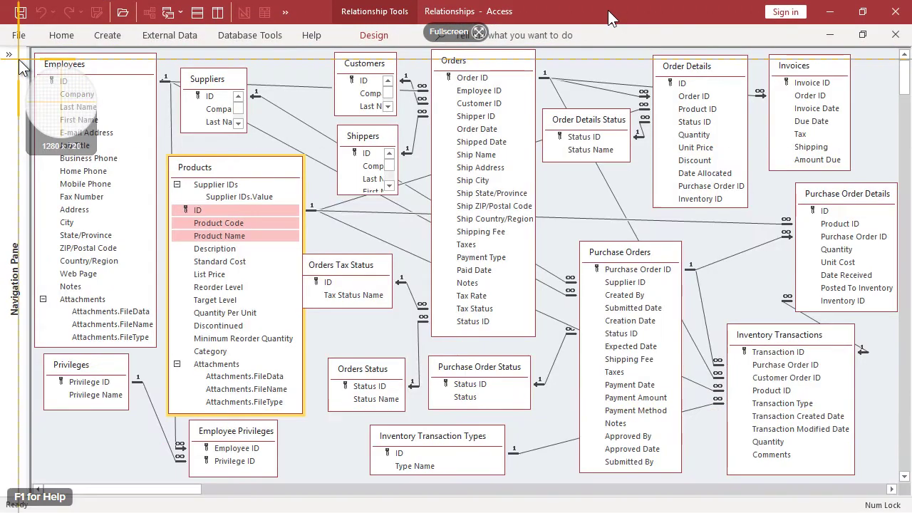
- Capture the diagram region and use the Fill tool to turn the grey gaps between lines white
{"action": "left_click", "coordinate": [20, 63]}
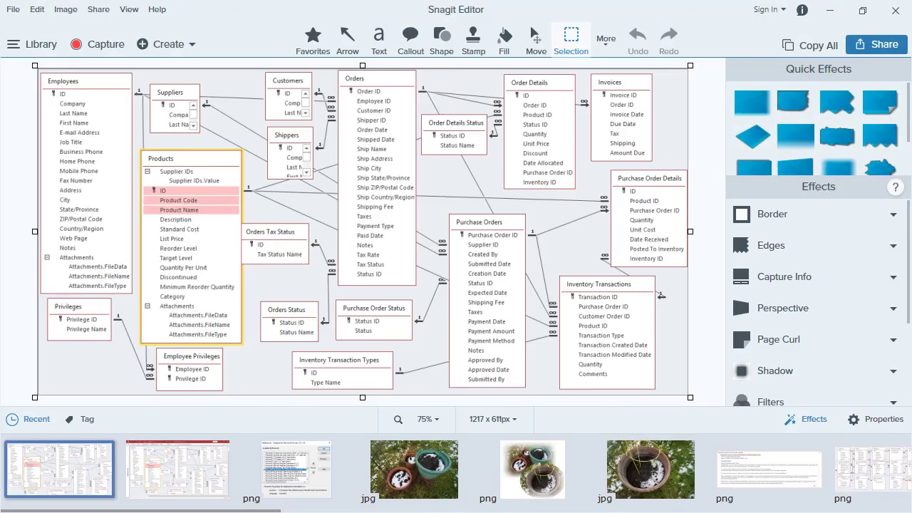
{"action": "left_click", "coordinate": [506, 39]}
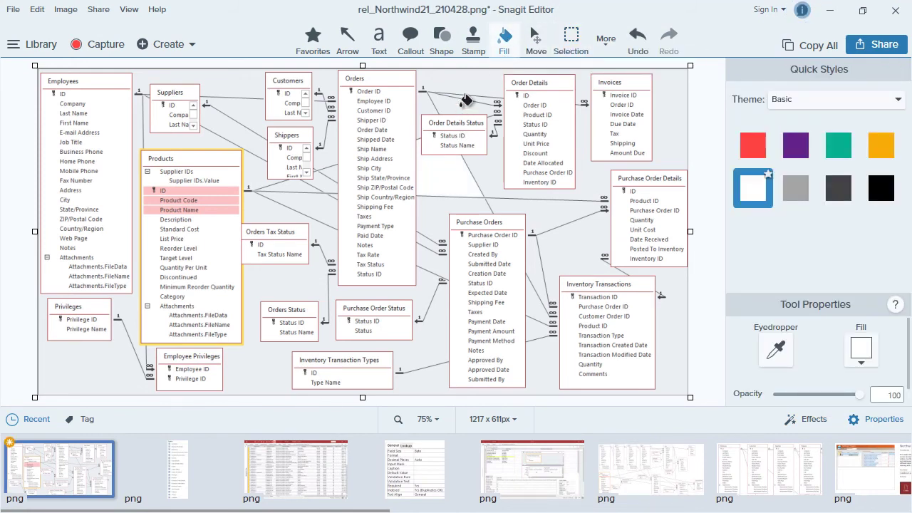
{"action": "left_click", "coordinate": [432, 100]}
{"action": "left_click", "coordinate": [339, 174]}
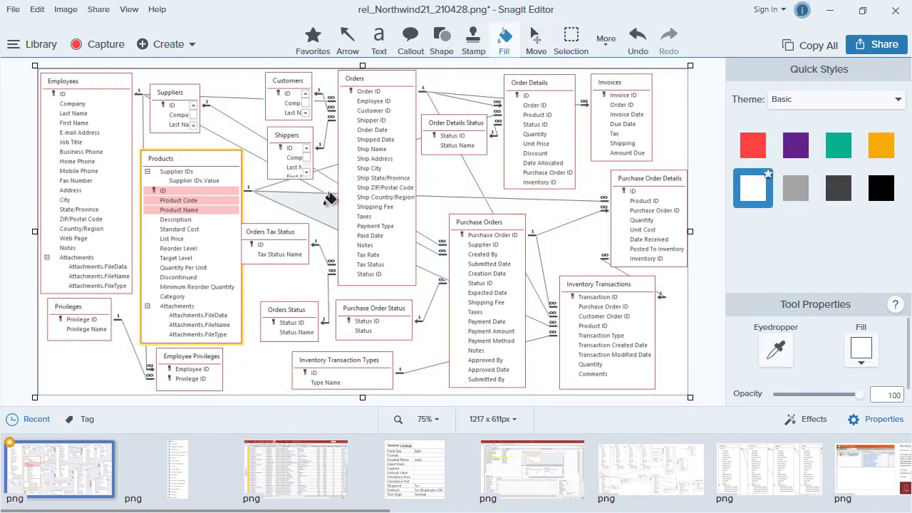
{"action": "left_click", "coordinate": [333, 198]}
- Save the capture as rel_Northwind21_210611.png by editing the date in the file name
{"action": "left_click", "coordinate": [13, 9]}
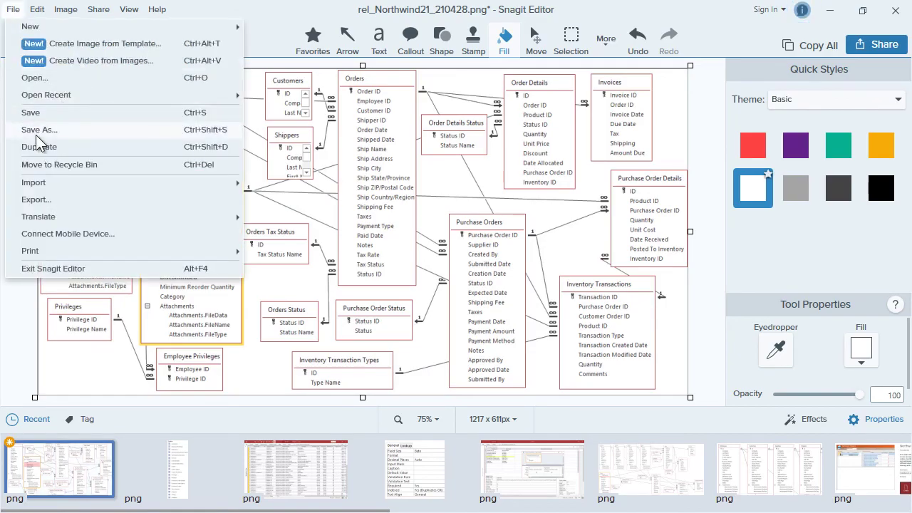
{"action": "left_click", "coordinate": [39, 130]}
{"action": "left_click", "coordinate": [191, 245]}
{"action": "key", "text": "BackSpace"}
{"action": "key", "text": "BackSpace"}
{"action": "key", "text": "BackSpace"}
{"action": "type", "text": "061"}
{"action": "key", "text": "Return"}
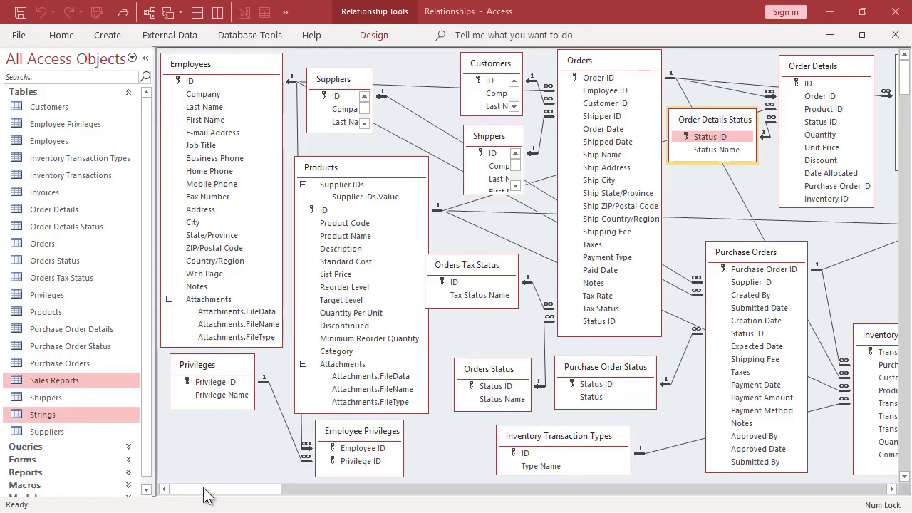
- Drag Sales Reports and Strings from the Navigation Pane onto the right side of the diagram
{"action": "left_click_drag", "start_coordinate": [230, 490], "coordinate": [288, 490]}
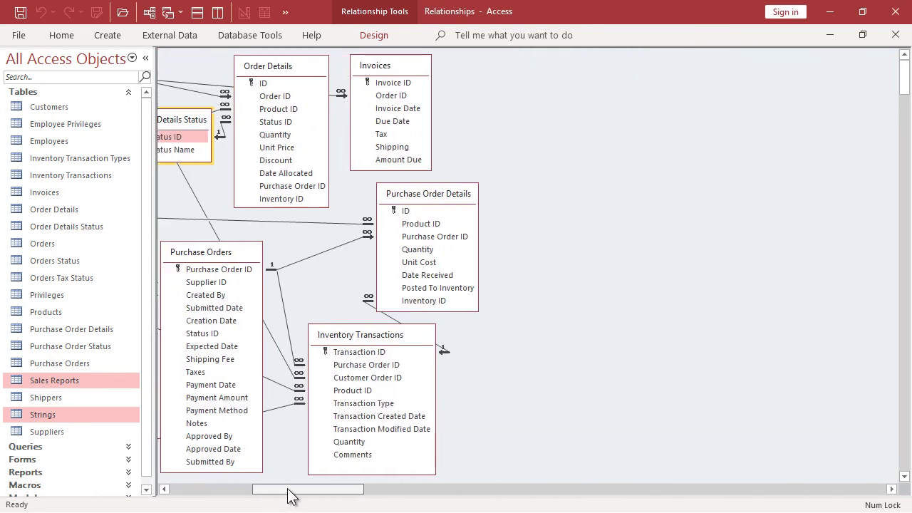
{"action": "left_click_drag", "start_coordinate": [71, 379], "coordinate": [543, 127]}
{"action": "left_click", "coordinate": [698, 120]}
{"action": "left_click_drag", "start_coordinate": [698, 120], "coordinate": [559, 110]}
{"action": "left_click_drag", "start_coordinate": [299, 494], "coordinate": [207, 502]}
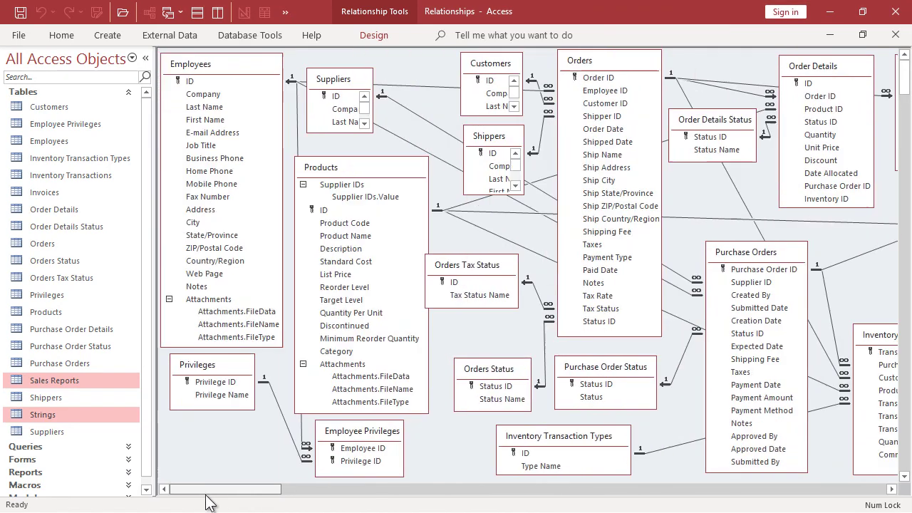
- With the Navigation Pane collapsed, drag Sales Reports up next to Invoices and Strings down next to Inventory Transactions
{"action": "left_click", "coordinate": [145, 59]}
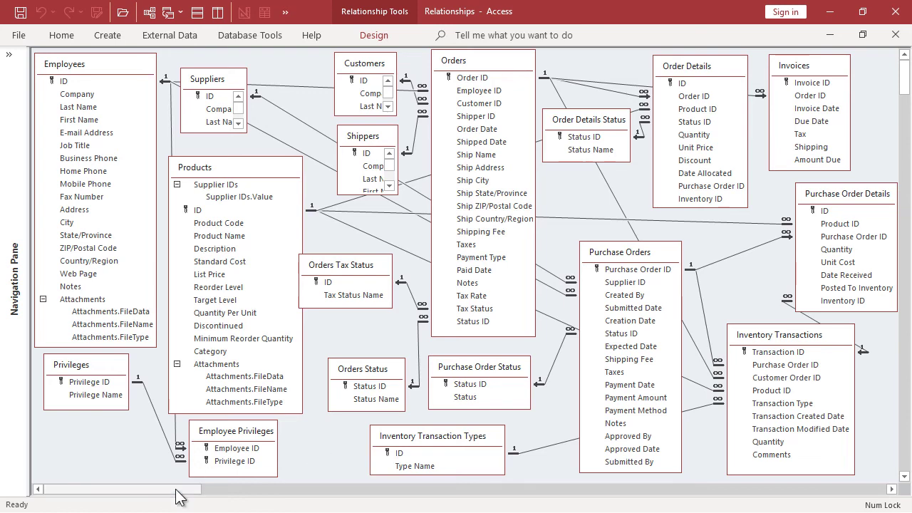
{"action": "left_click", "coordinate": [179, 488]}
{"action": "left_click", "coordinate": [419, 489]}
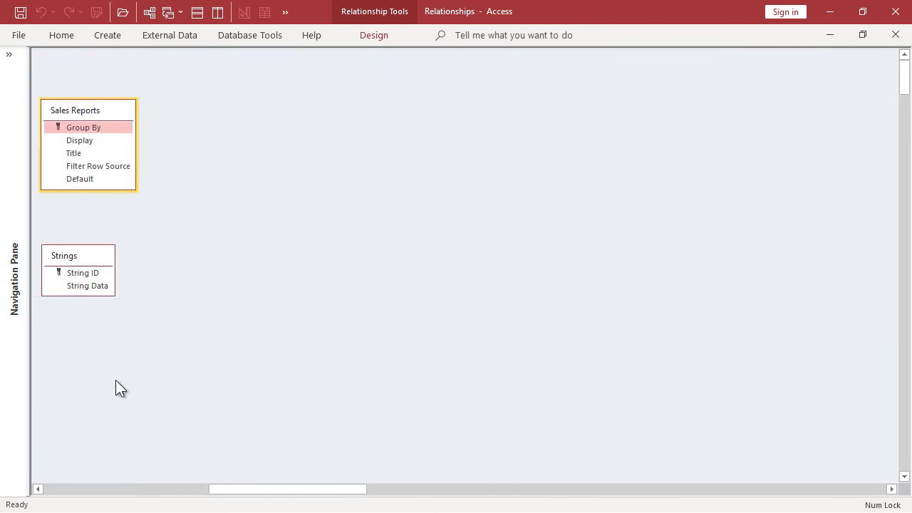
{"action": "left_click", "coordinate": [38, 489]}
{"action": "left_click_drag", "start_coordinate": [398, 111], "coordinate": [313, 75]}
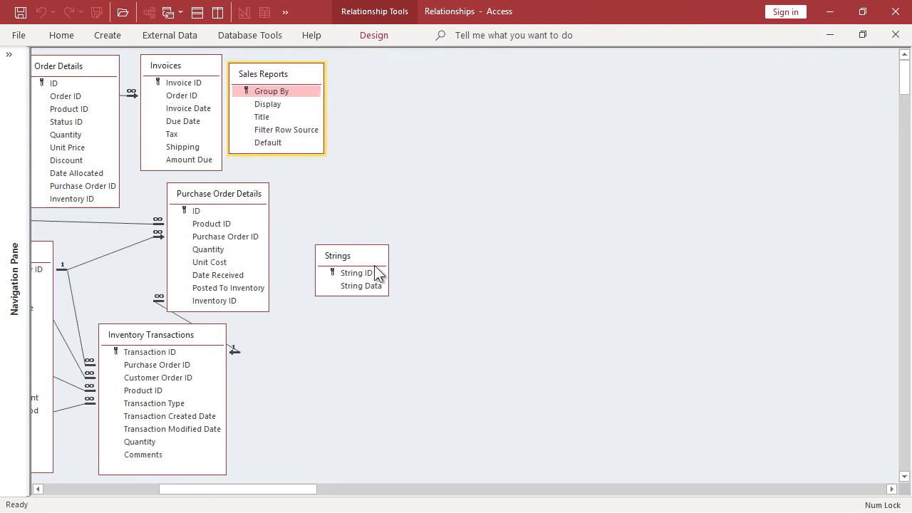
{"action": "left_click_drag", "start_coordinate": [372, 256], "coordinate": [285, 438]}
{"action": "left_click_drag", "start_coordinate": [267, 492], "coordinate": [73, 494]}
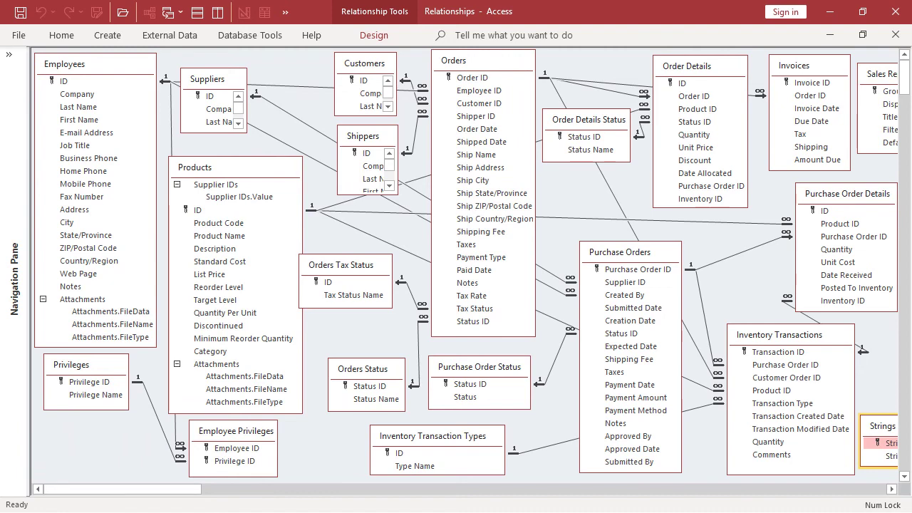